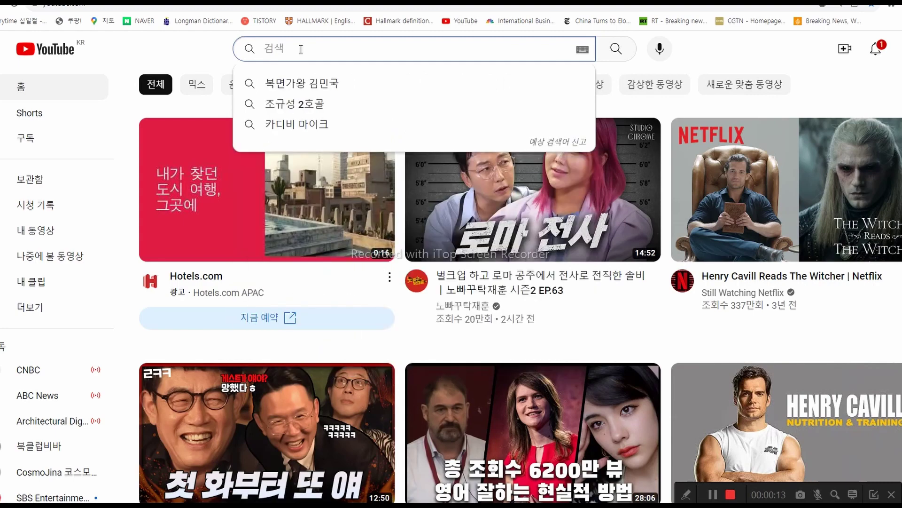
- Search YouTube for "챗지피티 영어회화"
text(cot)
key(BackSpace)
key(BackSpace)
key(BackSpace)
text(챗지필ㅣ)
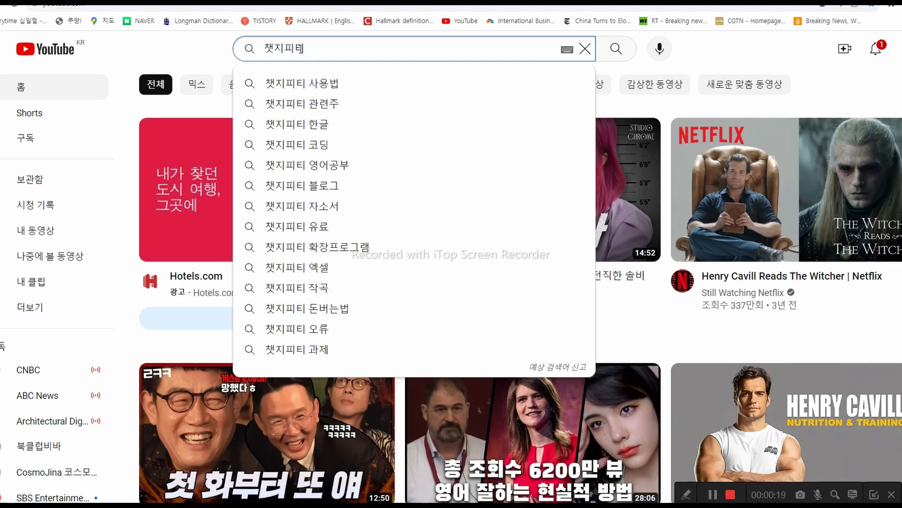
text( 여)
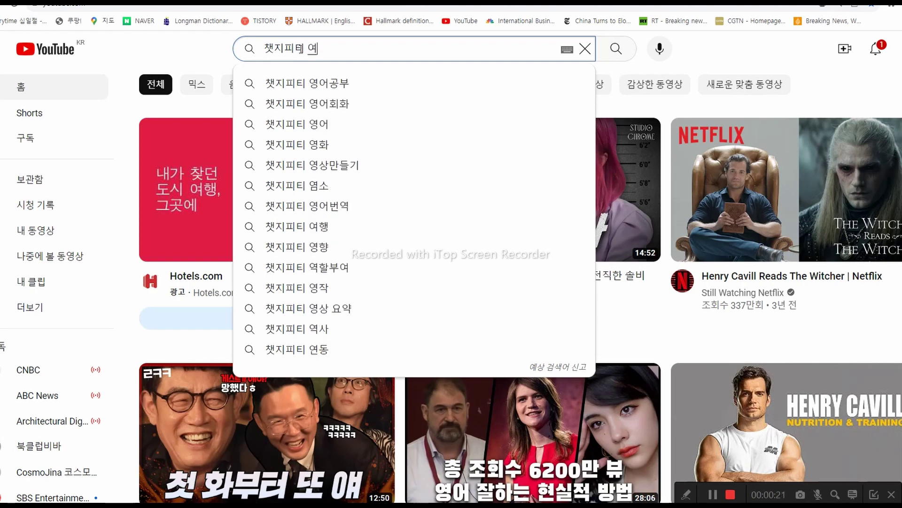
text(ㅇ어회화)
key(Return)
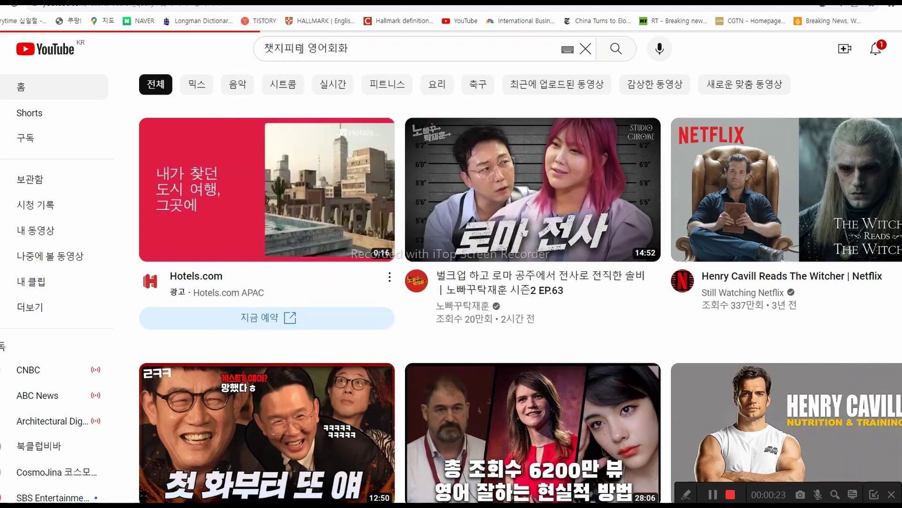
- Look through the search results and open the Bridge TV video "ChatGPT로 집에서 아이 원어민 만드는 방법"
scroll(366, 237, down, 2)
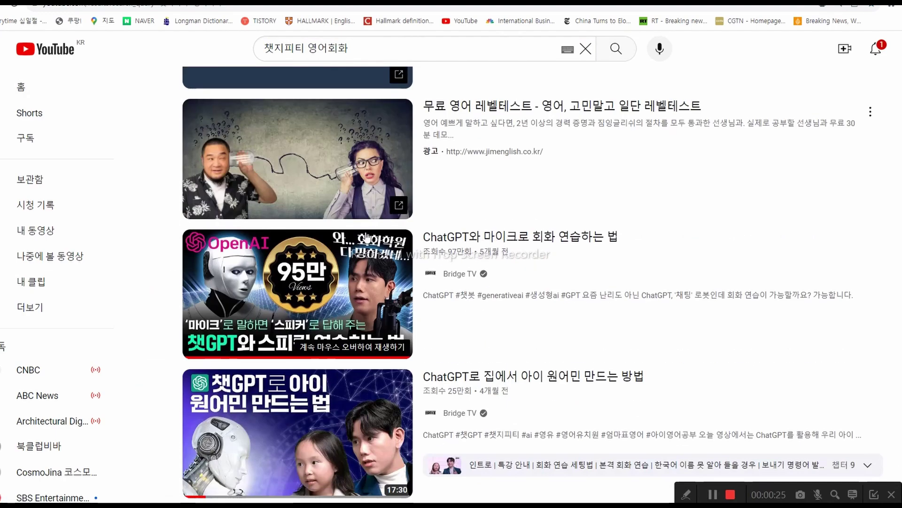
scroll(367, 237, down, 4)
scroll(455, 200, up, 2)
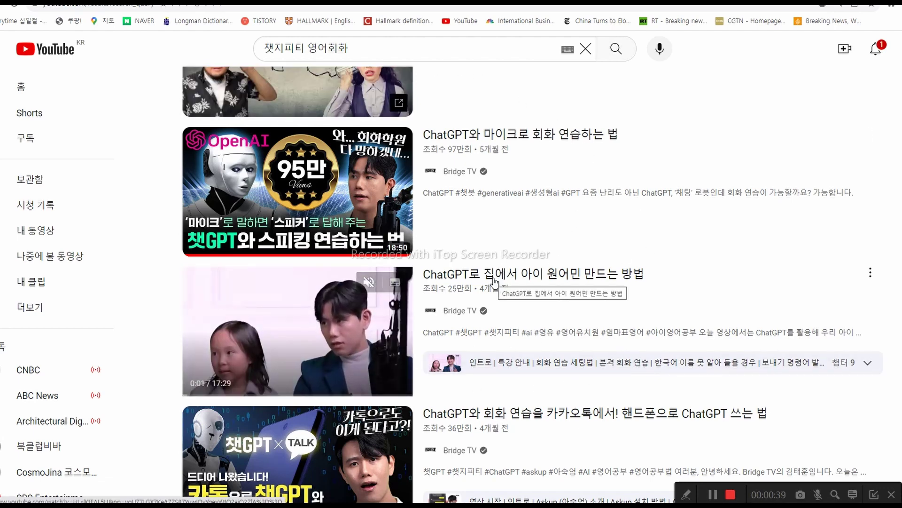
key(ctrl+t)
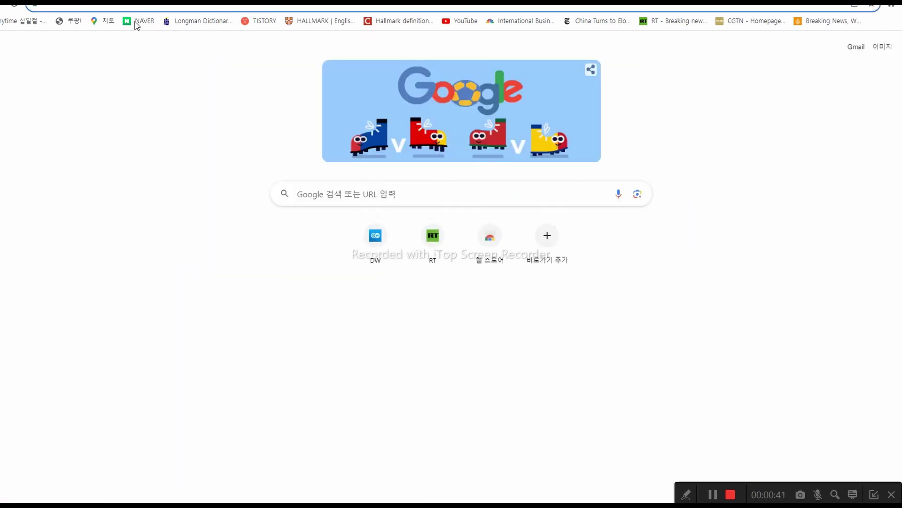
click(136, 23)
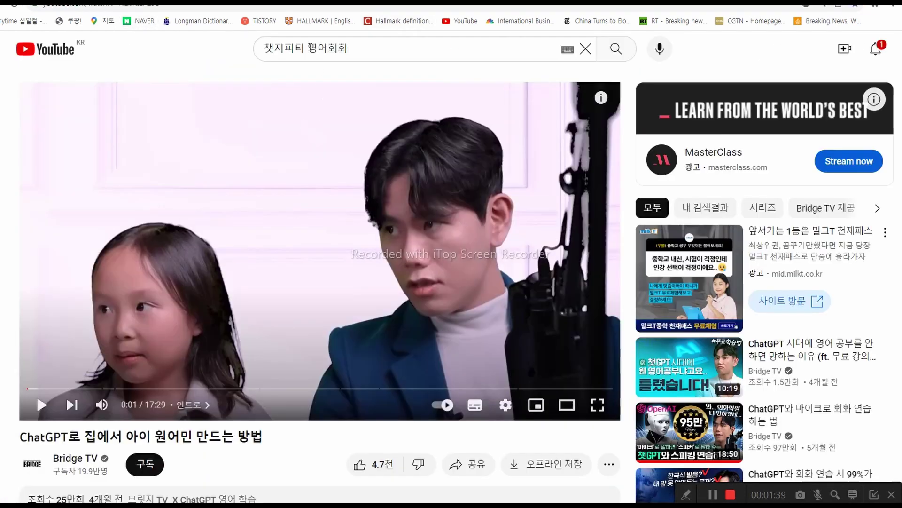
- Switch to ChatGPT, start the Talk-to-ChatGPT extension and move its control panel fully into view
click(312, 2)
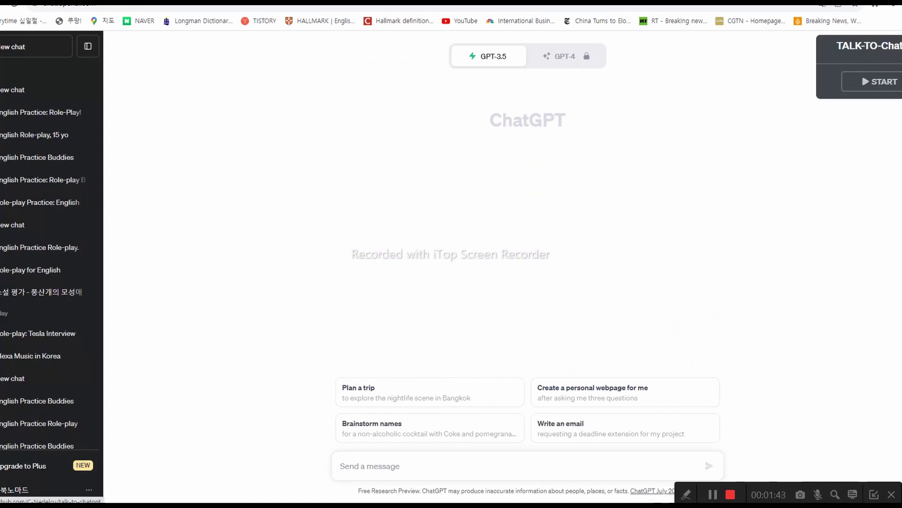
key(ctrl+Tab)
key(ctrl+shift+Tab)
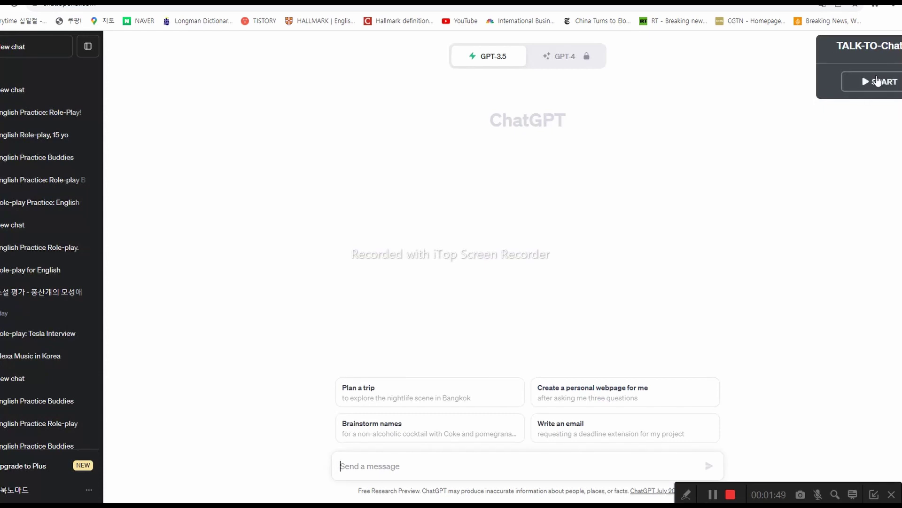
click(875, 84)
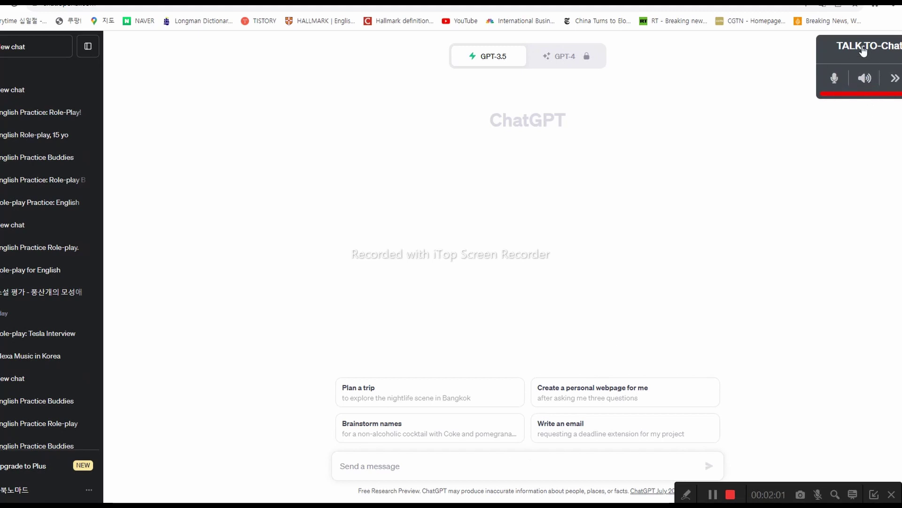
drag(829, 45, 825, 91)
key(alt+Left)
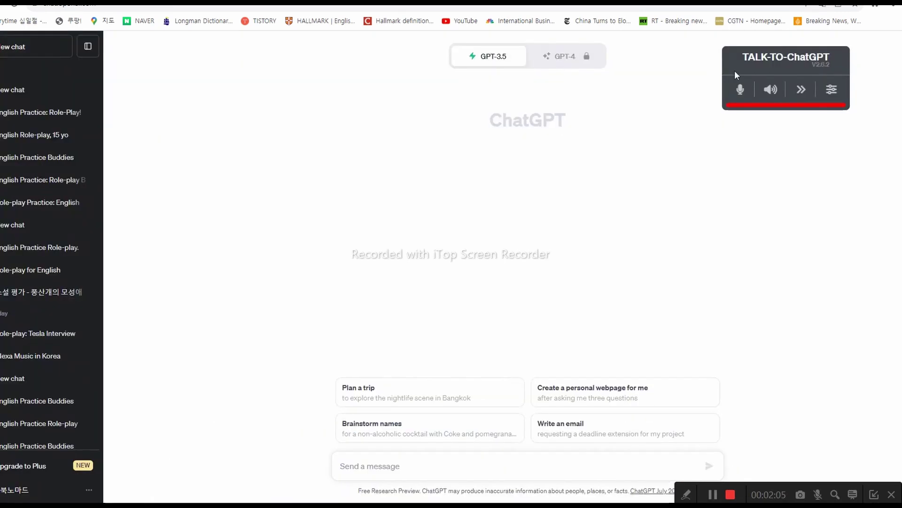
- Open the Talk-to-ChatGPT settings and look at the speech recognition language choices
click(832, 89)
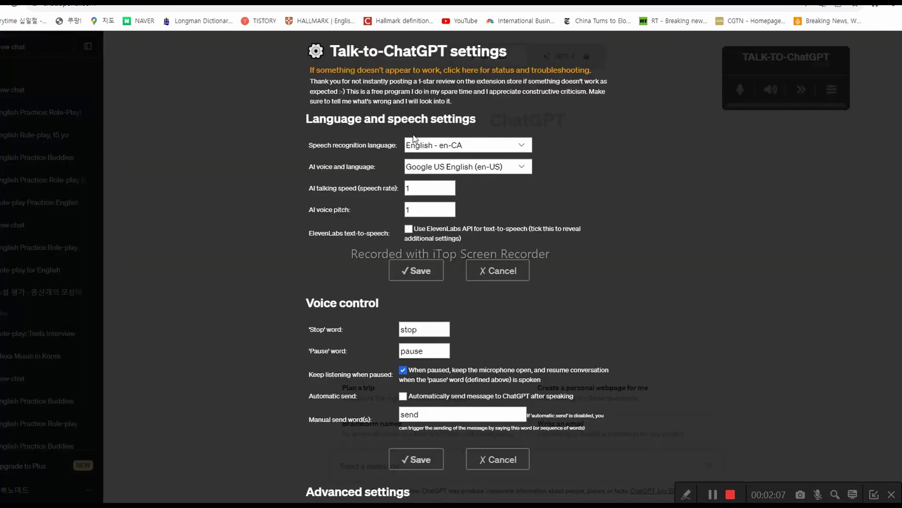
click(523, 148)
click(523, 147)
key(ctrl+t)
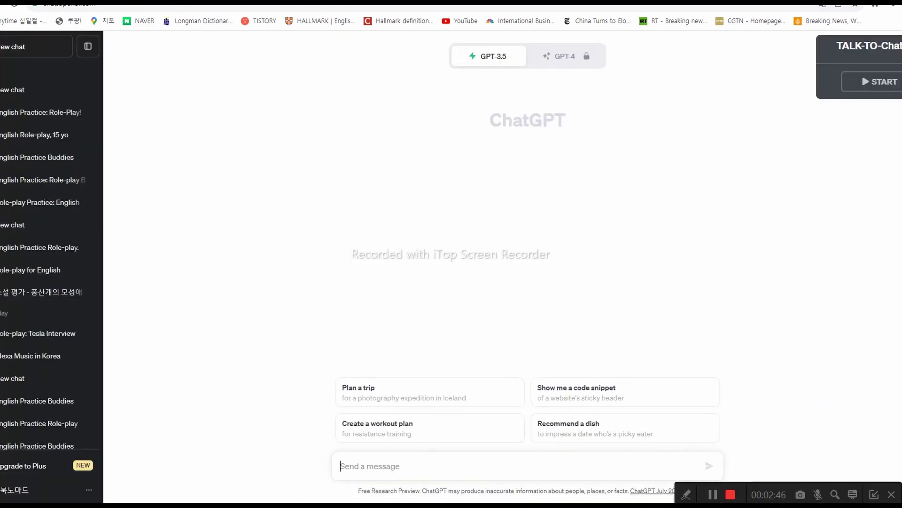
- Return to the YouTube video, expand its full description and find the role-play prompts in it
key(alt+Tab)
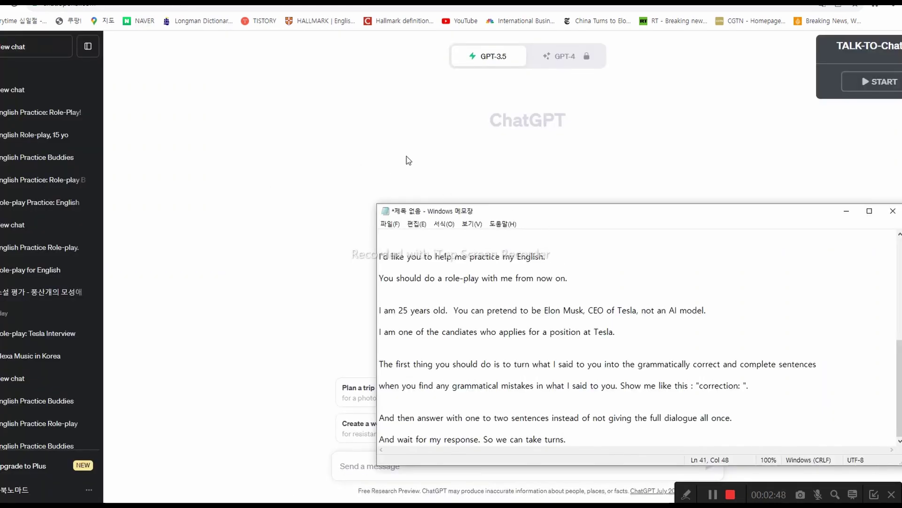
key(alt+Tab)
scroll(339, 268, down, 4)
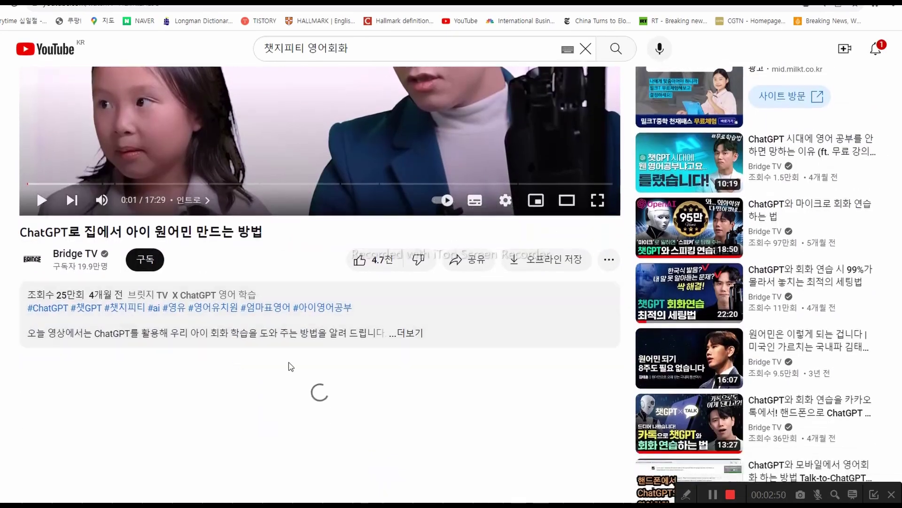
click(417, 333)
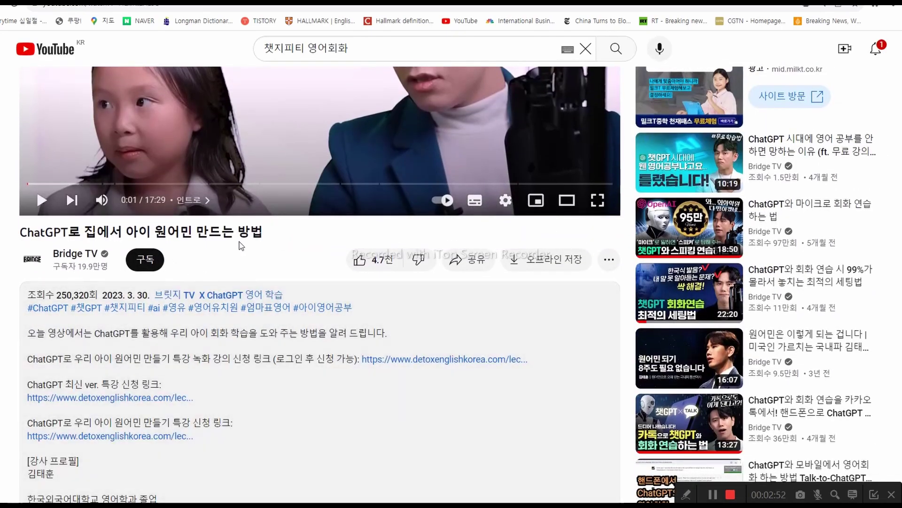
scroll(224, 294, down, 4)
scroll(223, 295, down, 6)
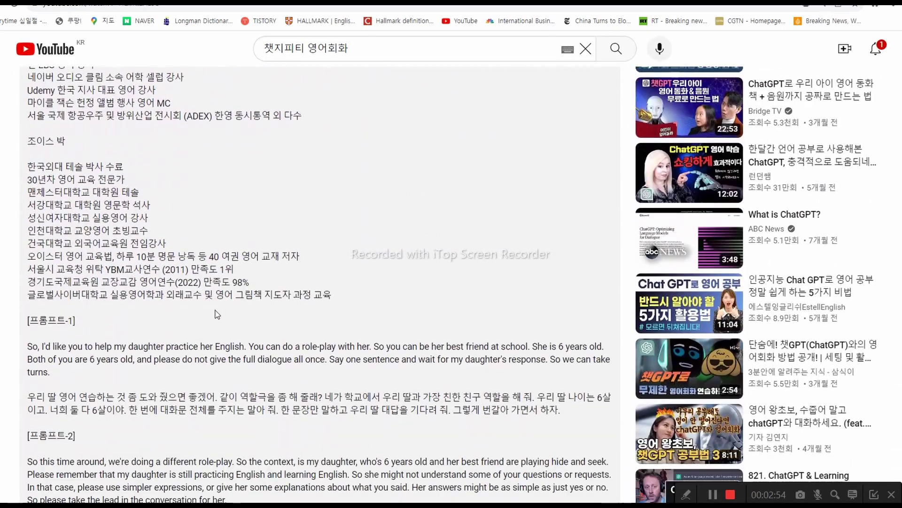
scroll(108, 371, down, 3)
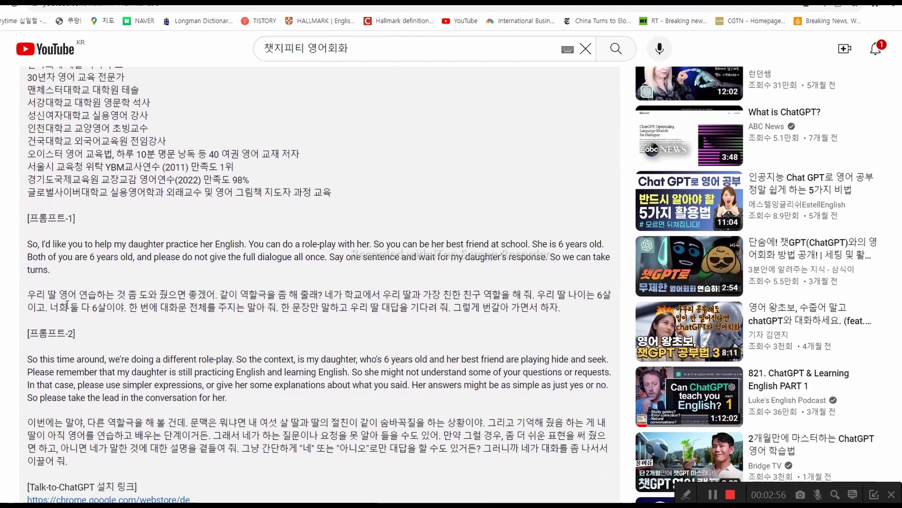
- Read through the Korean translation of [프롬프트-1] in the video description
drag(52, 296, 440, 296)
click(100, 296)
click(243, 295)
click(352, 292)
click(407, 305)
drag(147, 308, 237, 308)
click(234, 308)
- Switch to ChatGPT and send the message "What do you think of "Apple corp."?"
key(ctrl+Tab)
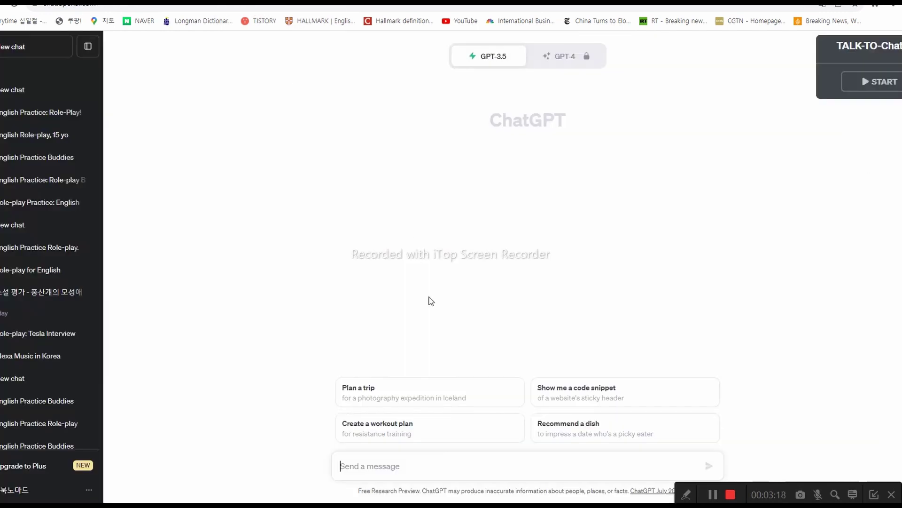
text(W)
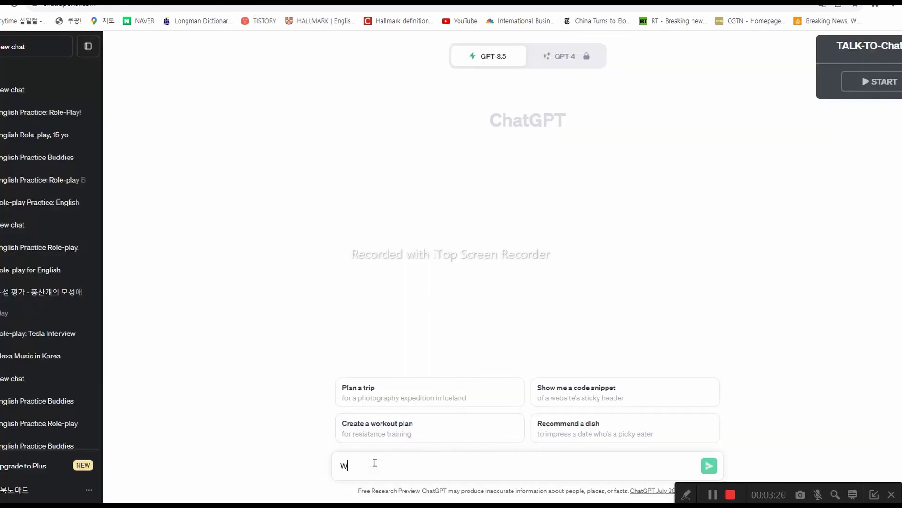
text(hat do you)
text(ou)
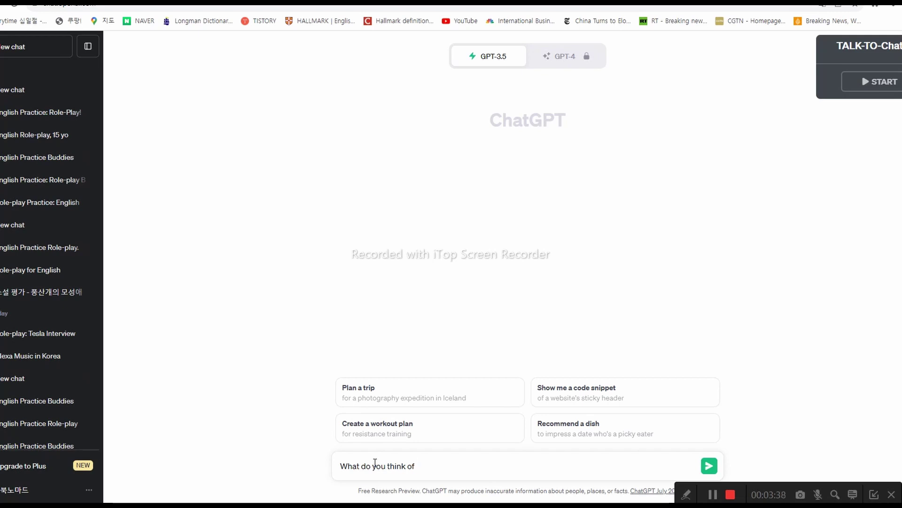
text(pple)
text(corp."?)
key(Return)
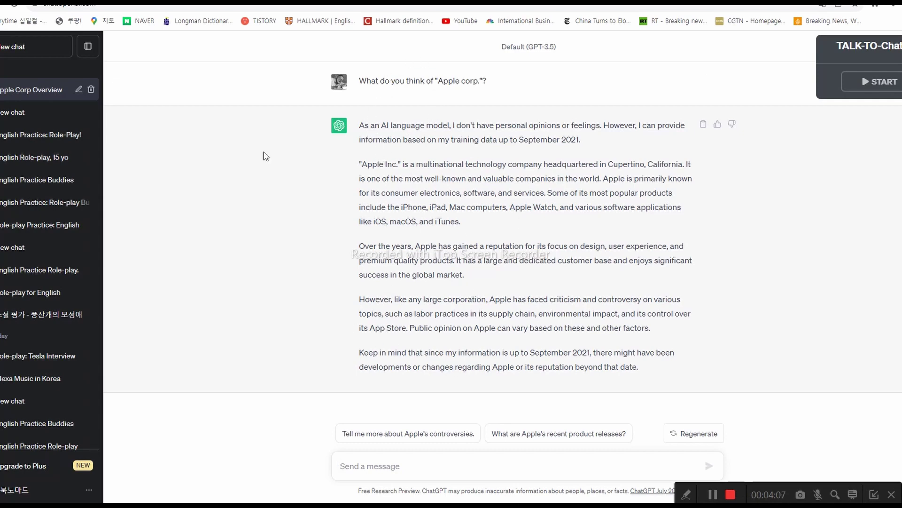
- Return to the video description and highlight the turn-taking and age sentences of [프롬프트-1], then its whole English paragraph
key(ctrl+Tab)
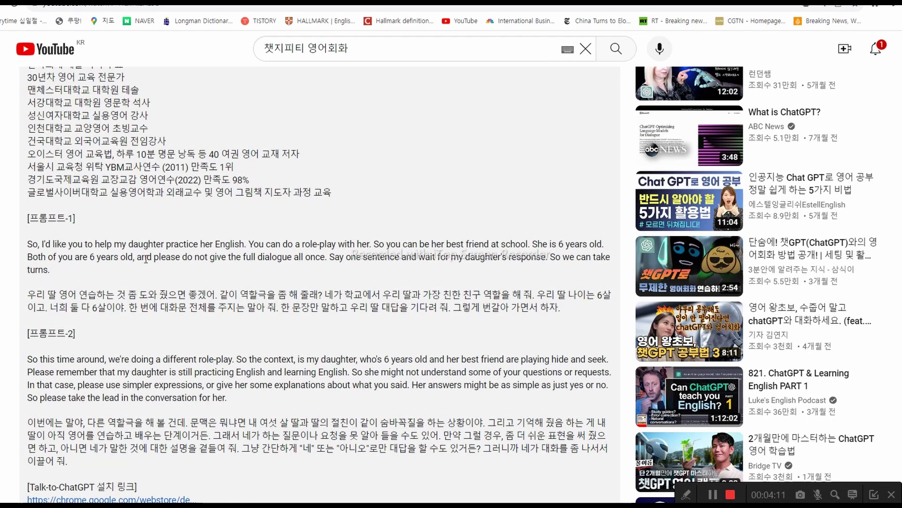
drag(155, 257, 548, 262)
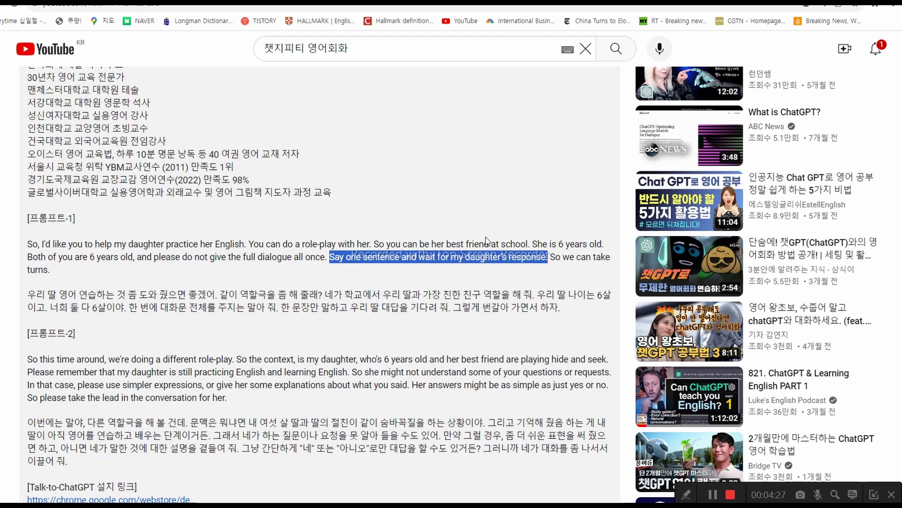
drag(533, 244, 605, 243)
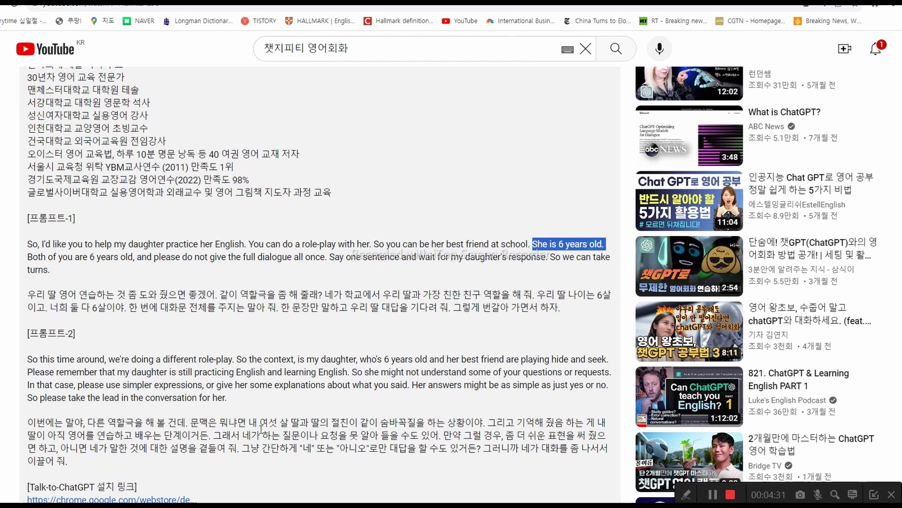
double_click(32, 244)
drag(44, 254, 48, 269)
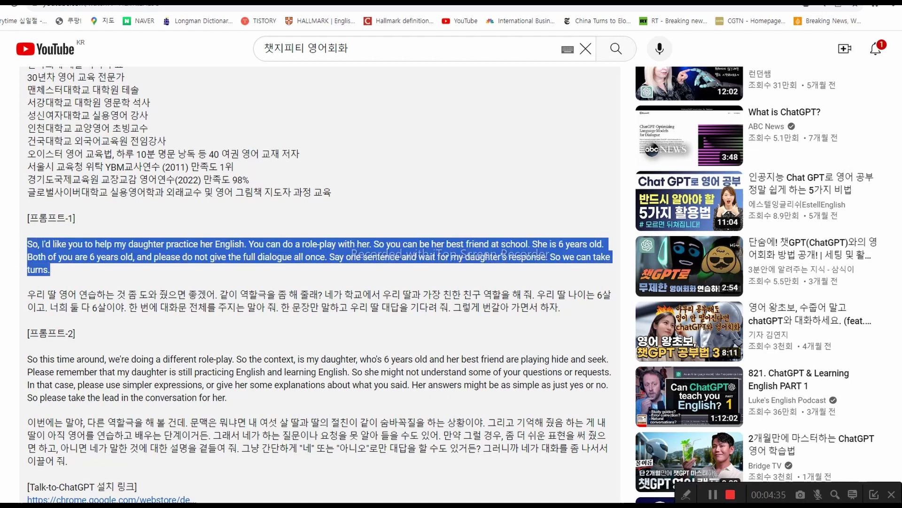
- Bring up the Notepad window with the Elon Musk role-play prompt and position it over the video description for comparison
key(alt+Tab)
drag(509, 212, 328, 156)
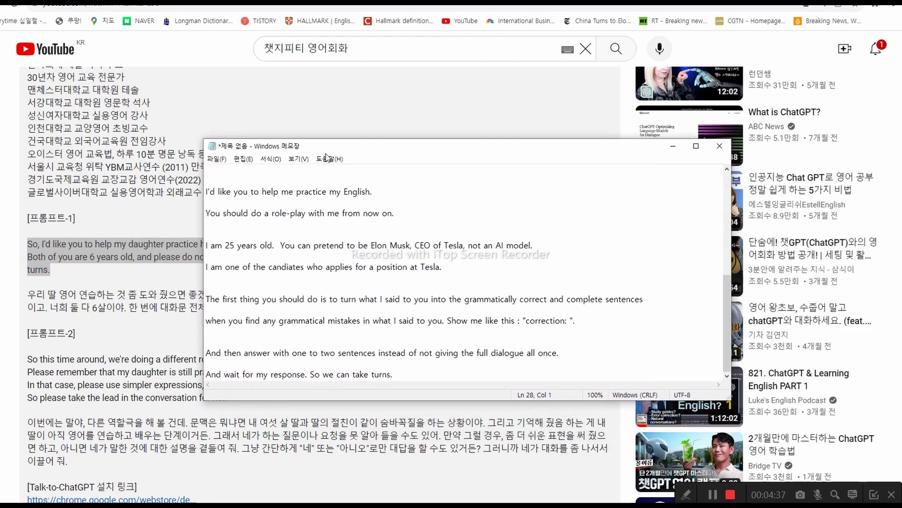
click(582, 323)
click(254, 183)
drag(353, 151, 451, 149)
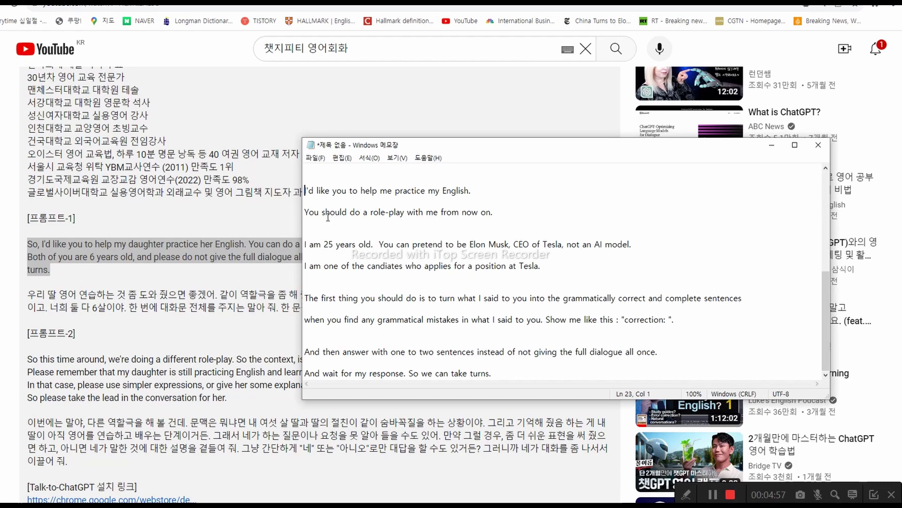
drag(481, 146, 369, 166)
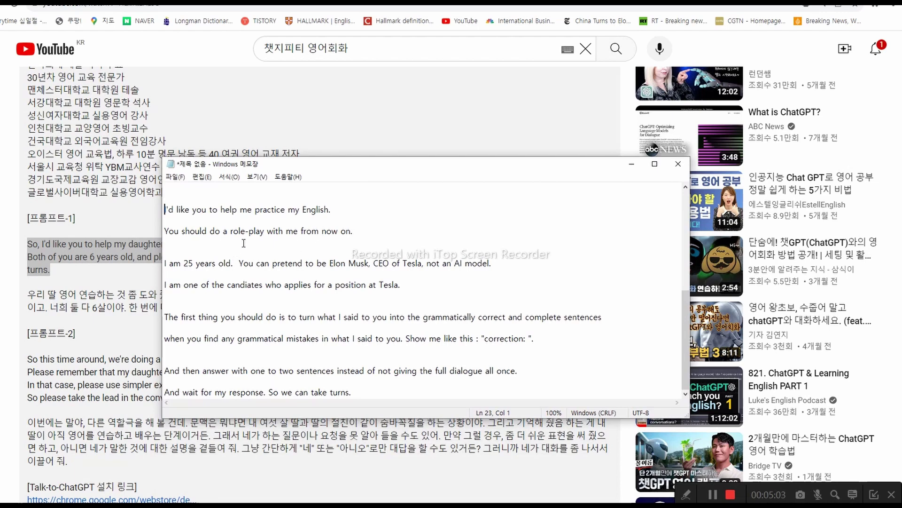
- Replace the age in the Notepad prompt's "years old" sentence with "**" and set it back to 25
click(193, 264)
key(BackSpace)
key(BackSpace)
text(**)
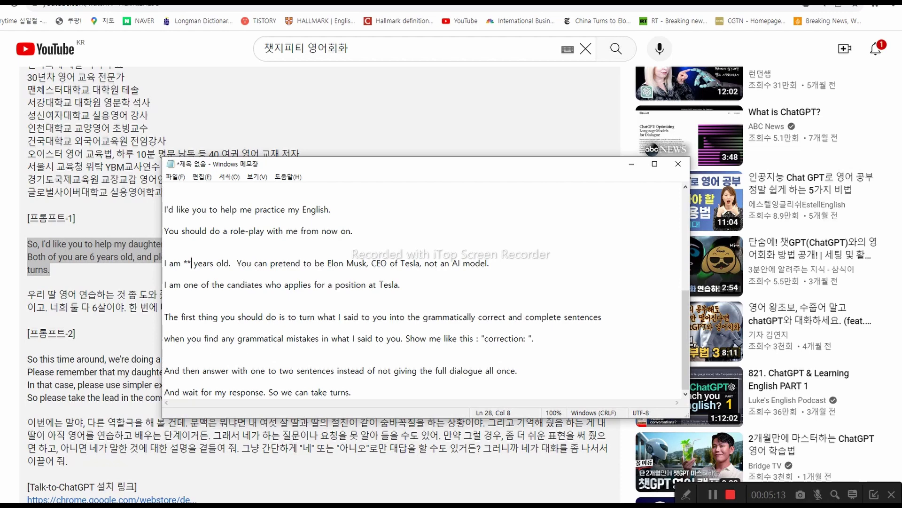
key(BackSpace)
key(BackSpace)
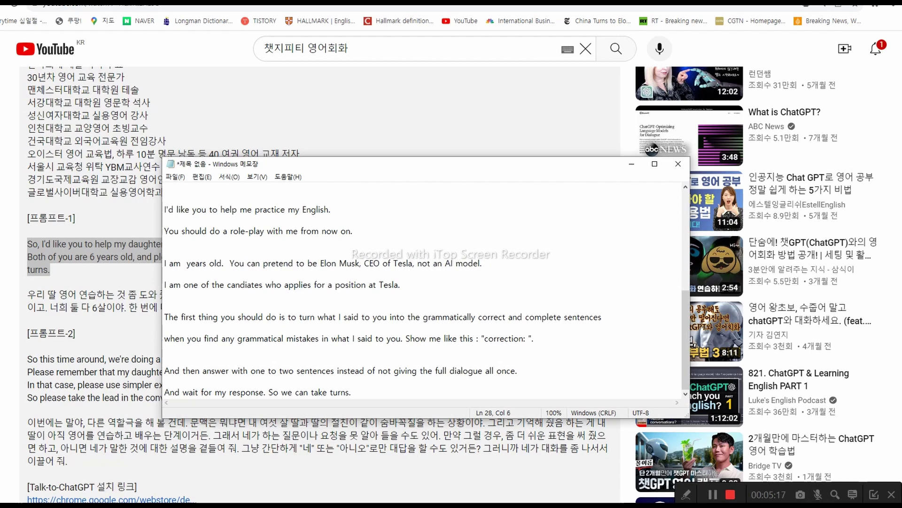
text(25)
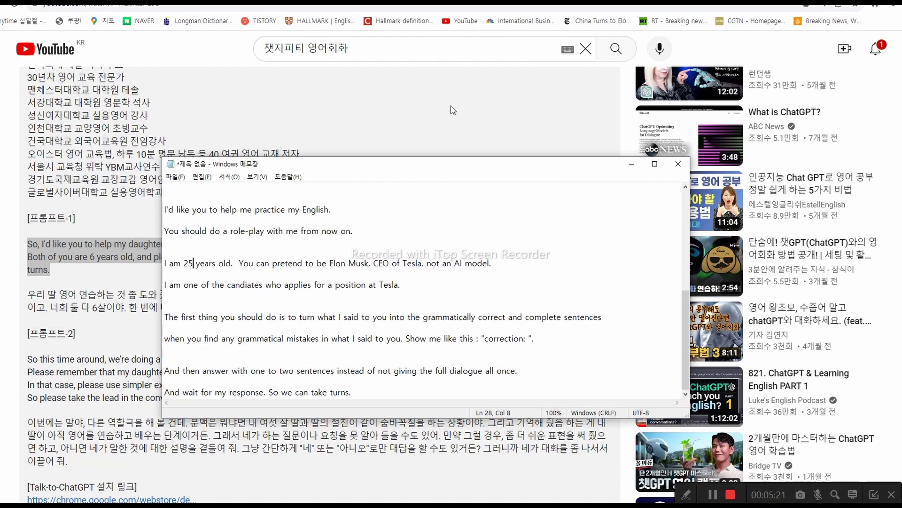
- Move the Notepad window down to uncover the English prompt in the description, and switch to the ChatGPT conversation
drag(372, 166, 400, 282)
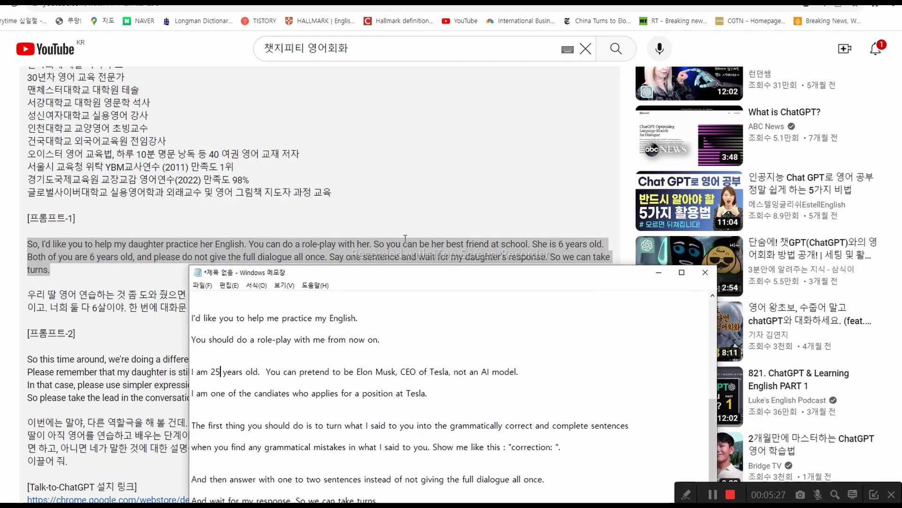
drag(368, 279, 330, 276)
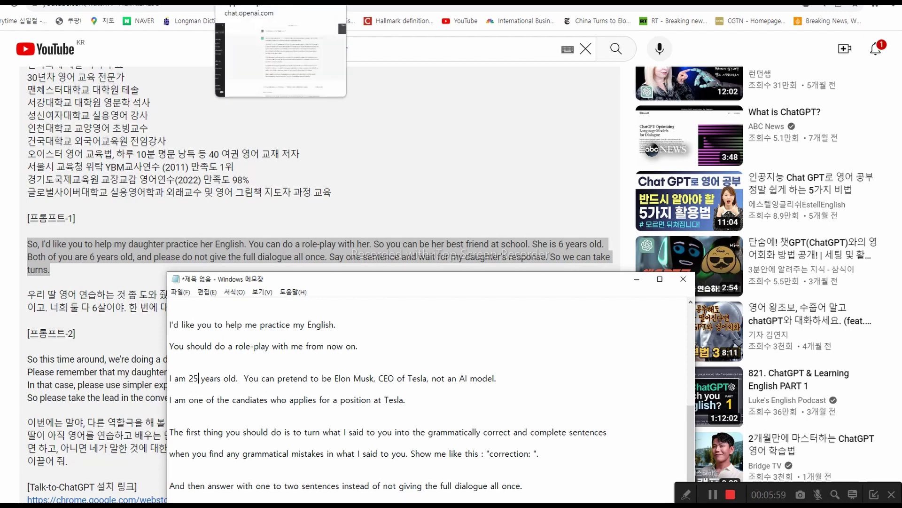
click(263, 1)
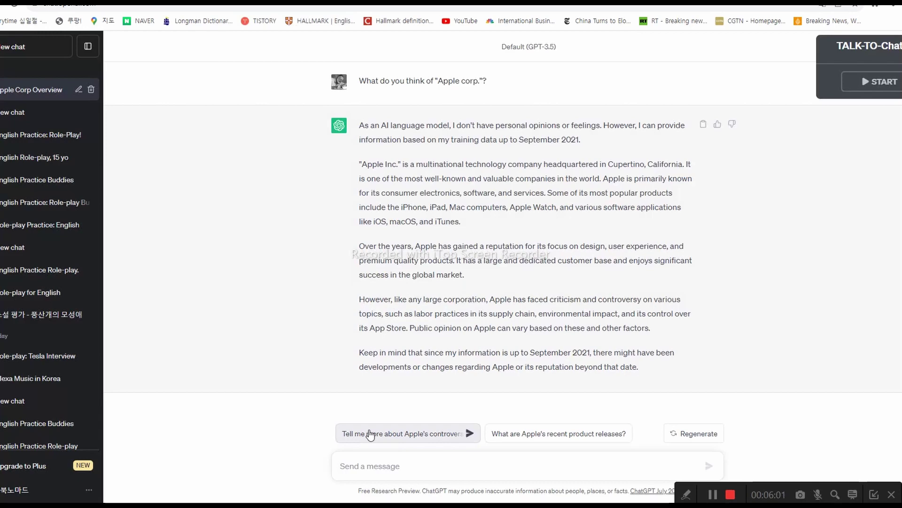
- Ask ChatGPT "Did you see the movie titled Mission Impossible?" in the Apple Corp Overview conversation
text(A)
key(BackSpace)
text(Di)
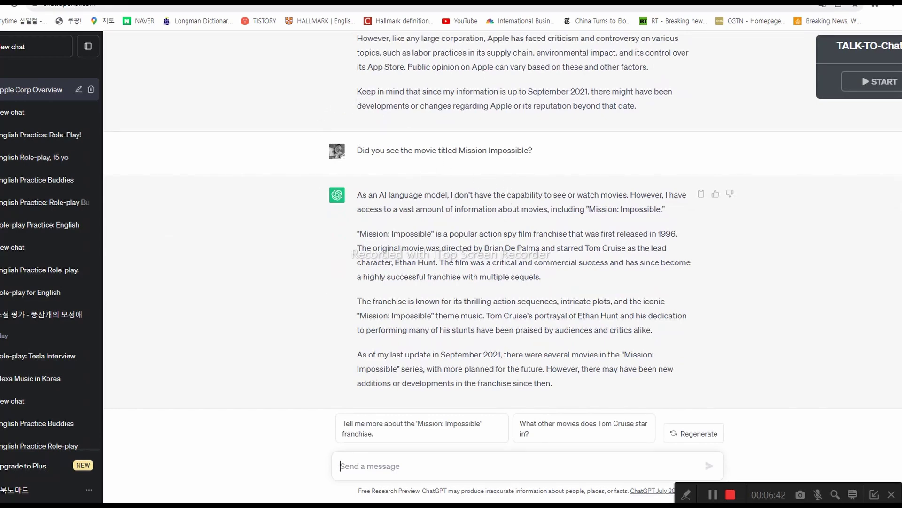
- Return to the video description and highlight the "be her best friend" wording in the English text of [프롬프트-1]
click(324, 2)
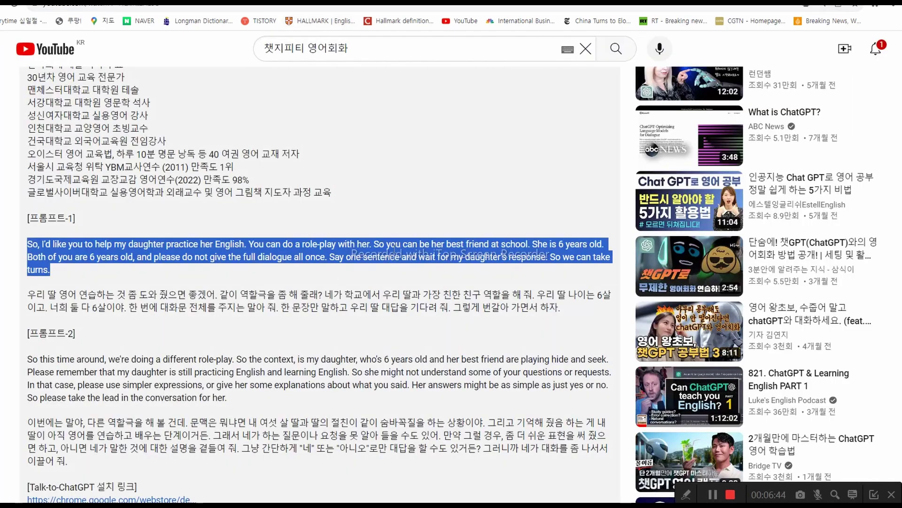
click(402, 243)
drag(402, 243, 468, 244)
click(445, 244)
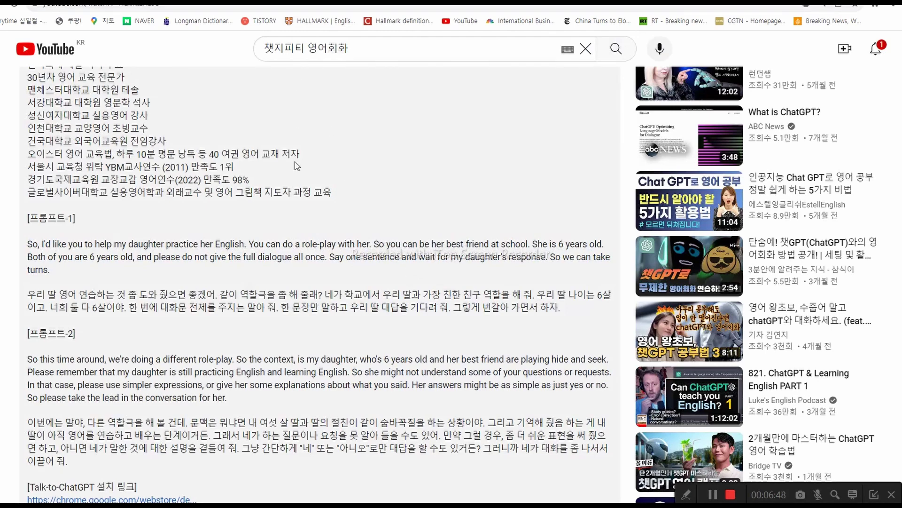
- Bring up the Notepad window, move it over the description and highlight "You can pretend" in the Elon Musk prompt
key(alt+Tab)
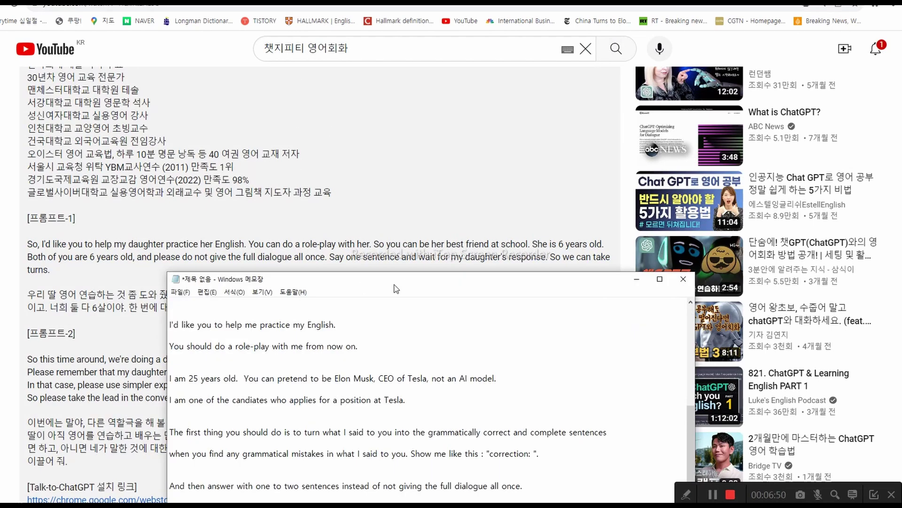
drag(391, 283, 343, 204)
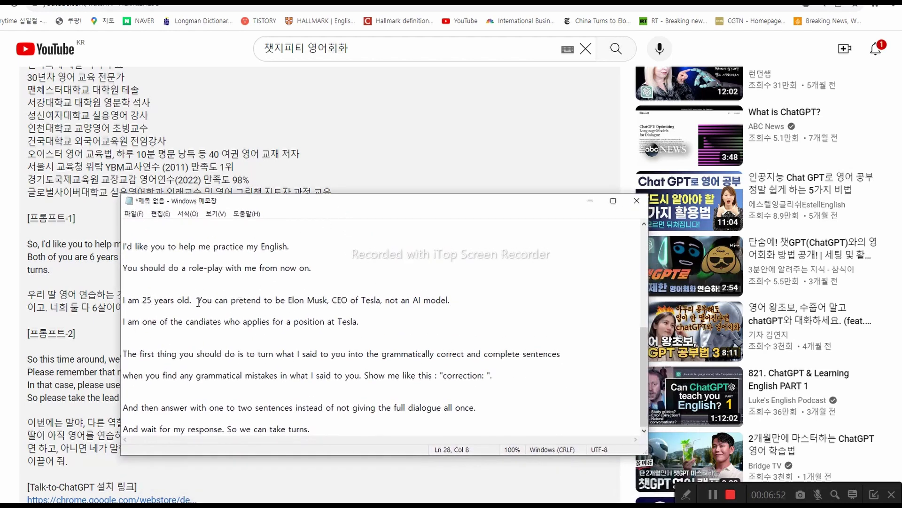
drag(198, 301, 250, 301)
click(247, 300)
double_click(248, 301)
click(236, 301)
click(274, 301)
- Go to the 15-year-old school friend prompt in Notepad and highlight "pretend", "not an AI model." and the whole "You can pretend" sentence
scroll(294, 294, up, 6)
scroll(295, 295, up, 1)
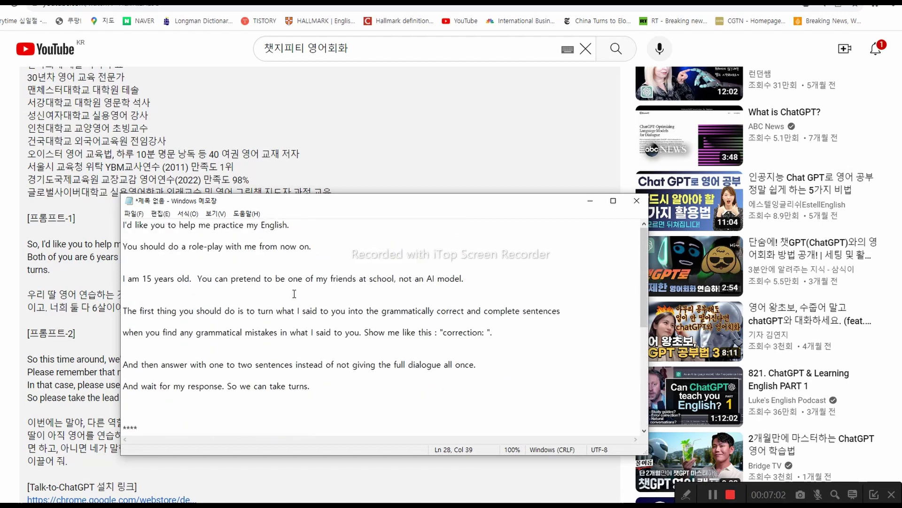
double_click(232, 279)
click(265, 278)
drag(398, 279, 468, 281)
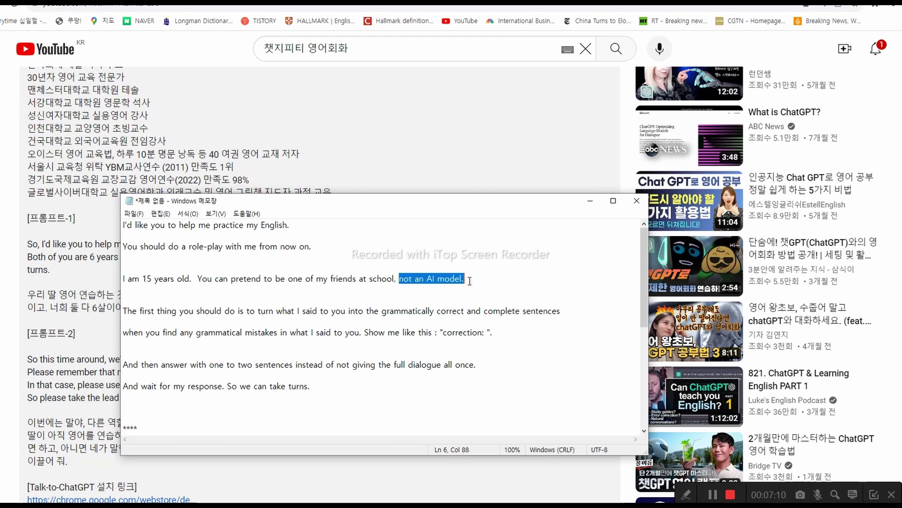
key(Down)
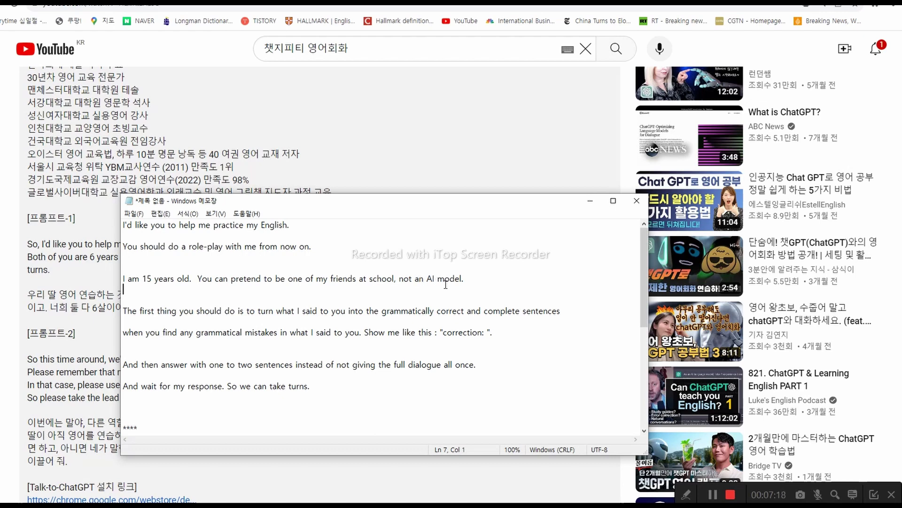
drag(415, 278, 466, 278)
click(465, 278)
drag(198, 278, 466, 289)
- Look at the Mission Impossible answer in the ChatGPT conversation and return to the Notepad prompt over the video description
click(277, 2)
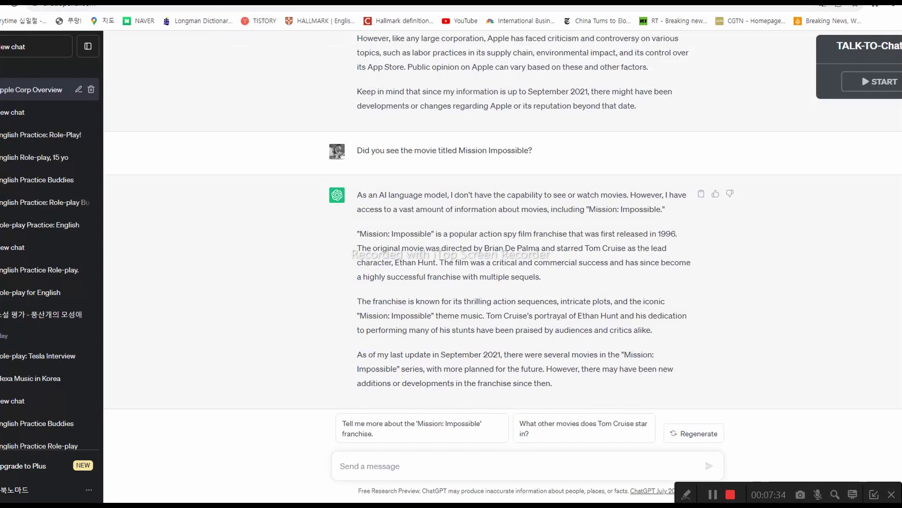
key(ctrl+Tab)
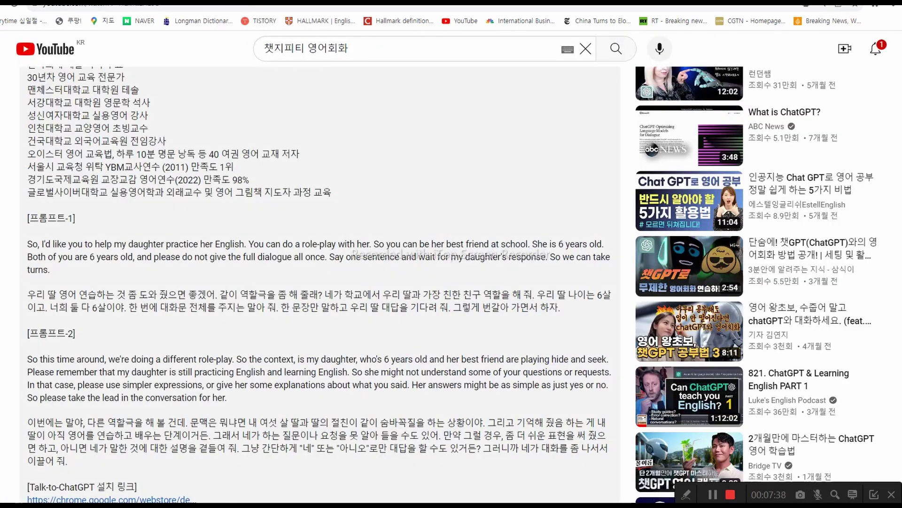
key(alt+Tab)
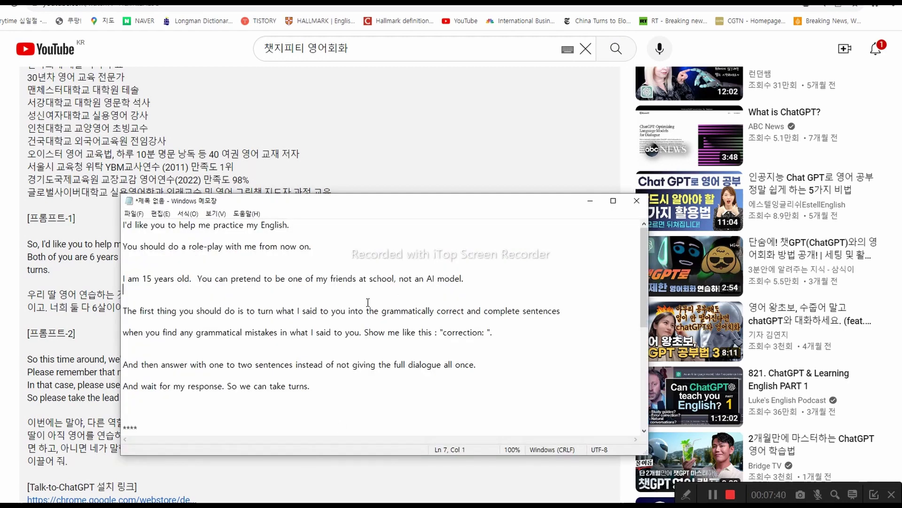
- Cut the two-line grammar-correction instruction beginning "The first thing you should do" from the school friend prompt
drag(494, 334, 122, 299)
key(ctrl+c)
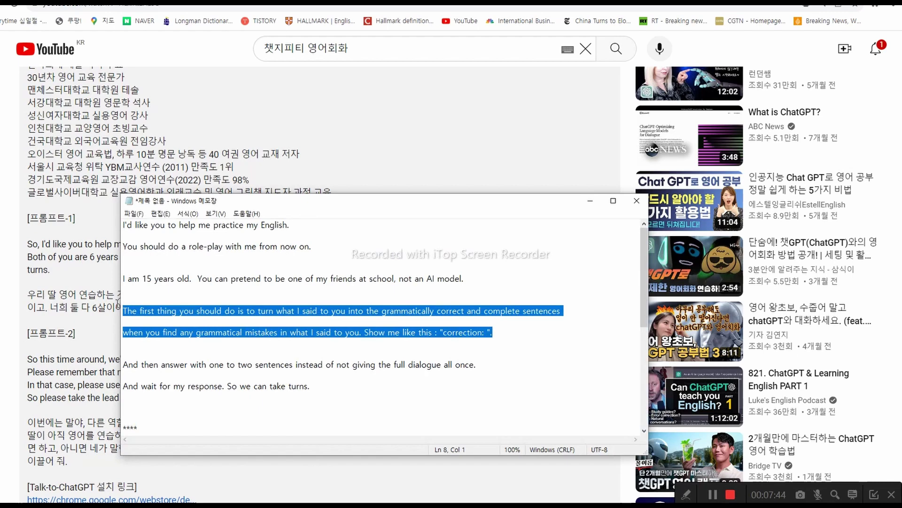
key(Delete)
click(259, 333)
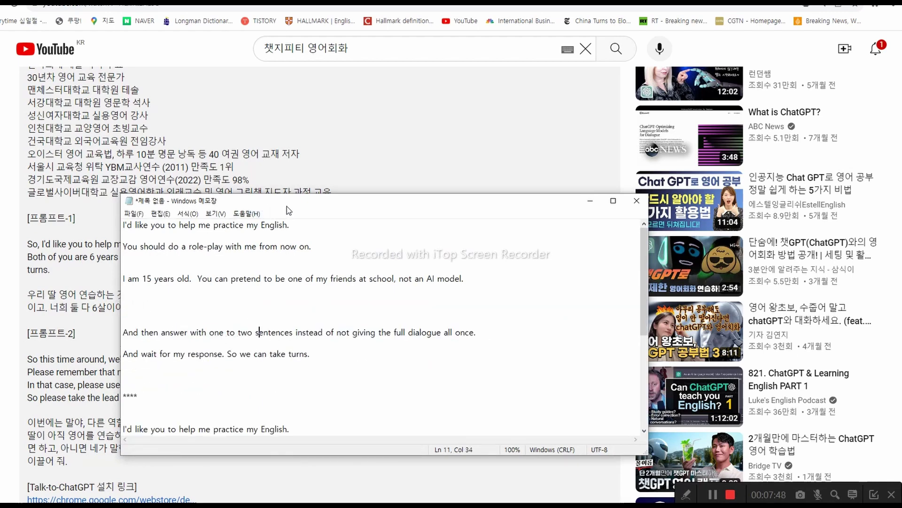
- Reposition the Notepad window to uncover the start of the description's prompts, with the text cursor in the gap below the age line
drag(291, 201, 221, 317)
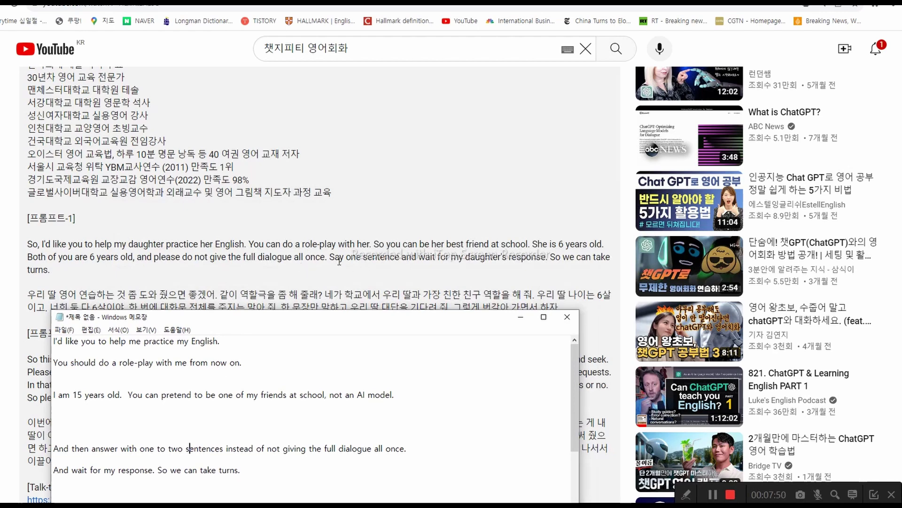
drag(331, 321, 360, 203)
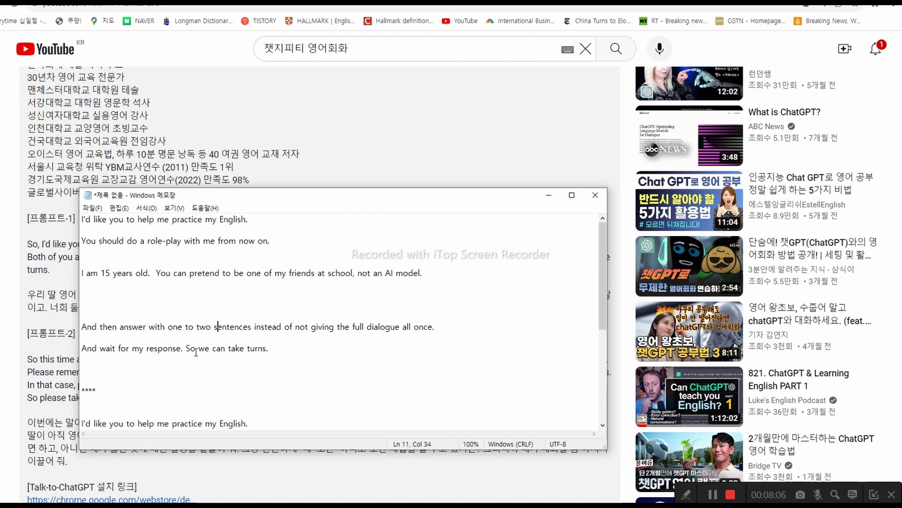
click(151, 289)
drag(261, 202, 436, 226)
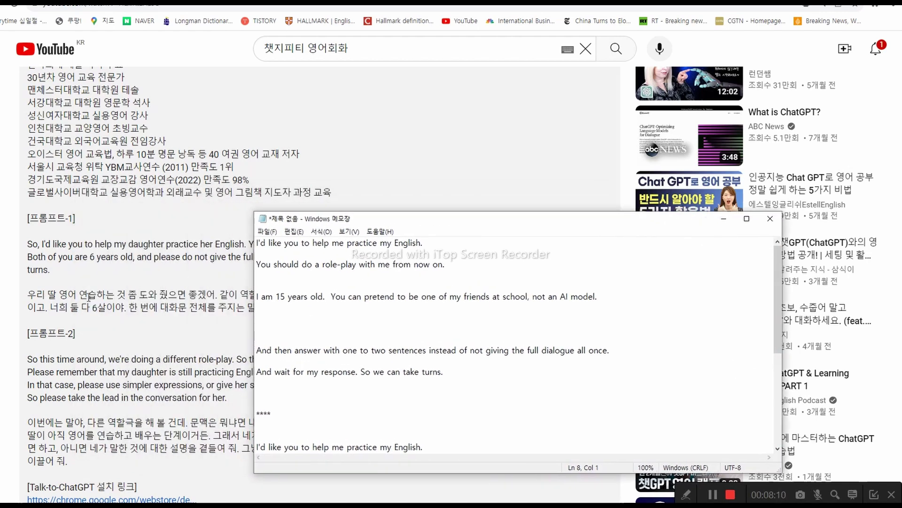
- Browse past the video's chapters and through the viewer comments
click(89, 297)
scroll(91, 292, down, 15)
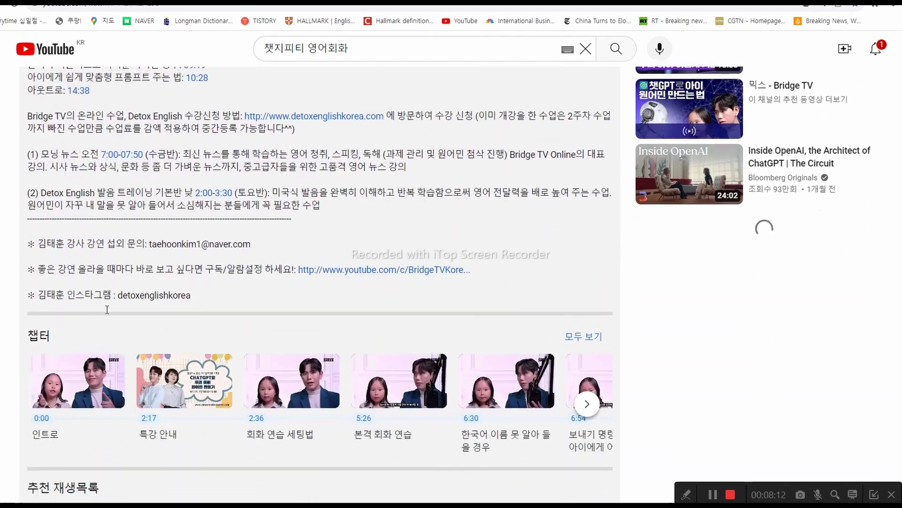
scroll(108, 310, down, 15)
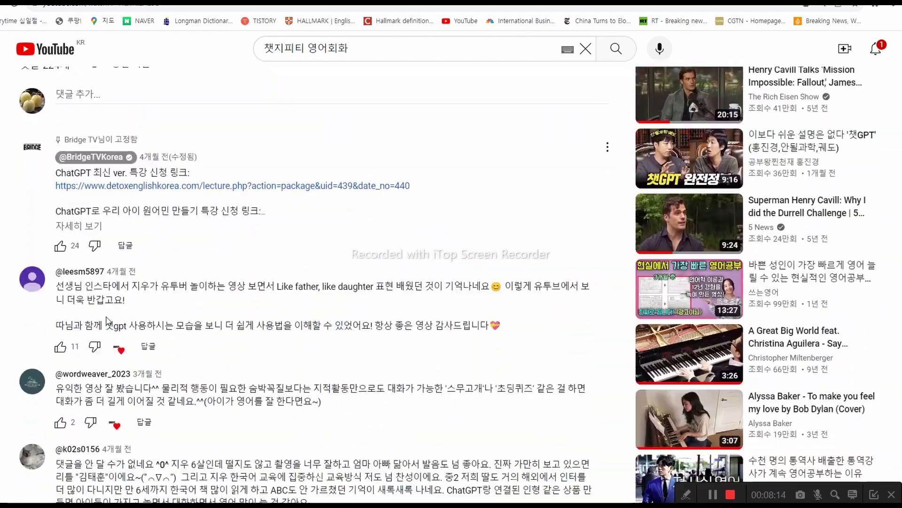
scroll(107, 321, down, 4)
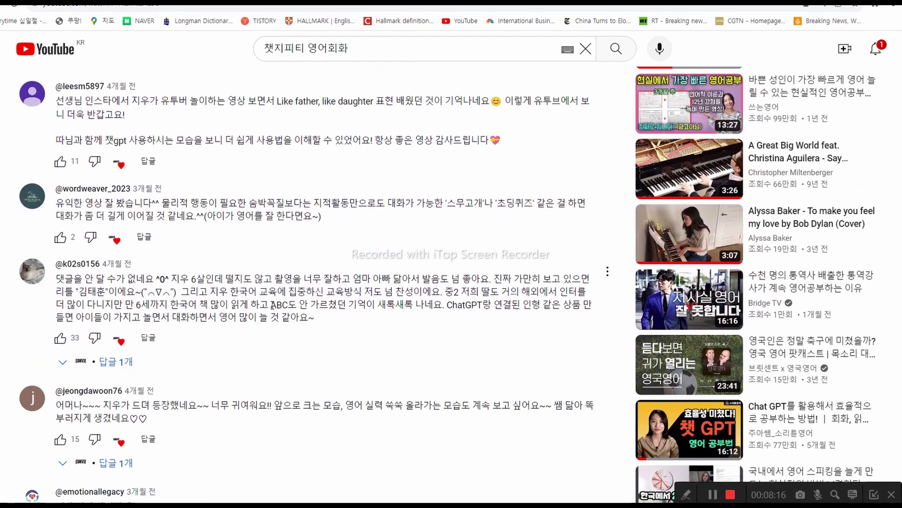
scroll(272, 308, down, 3)
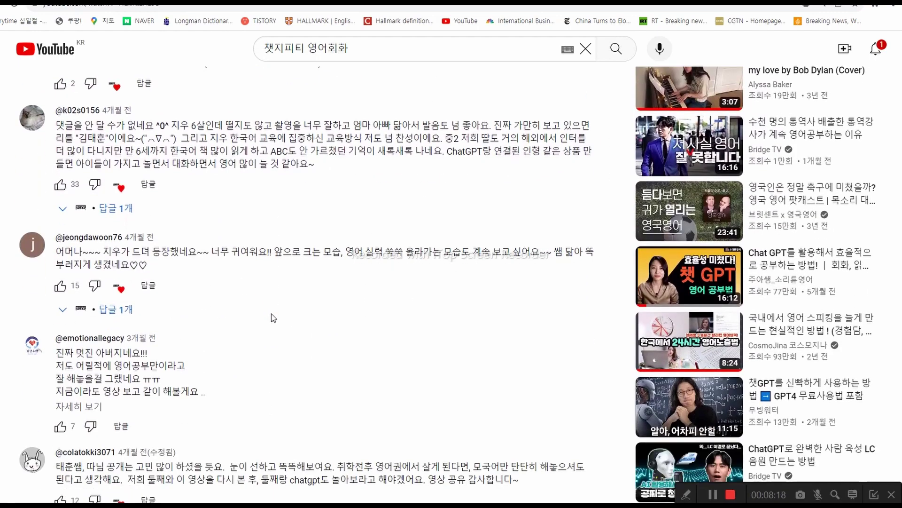
scroll(273, 318, down, 7)
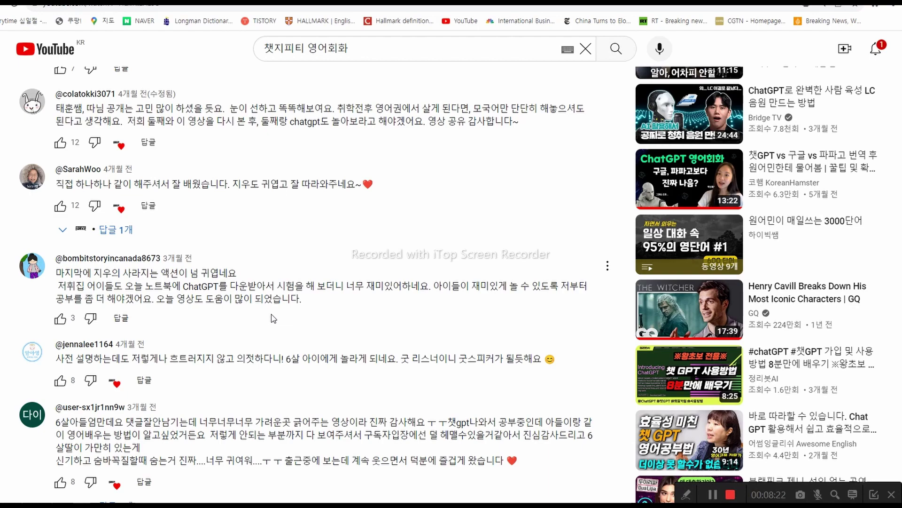
scroll(273, 319, down, 5)
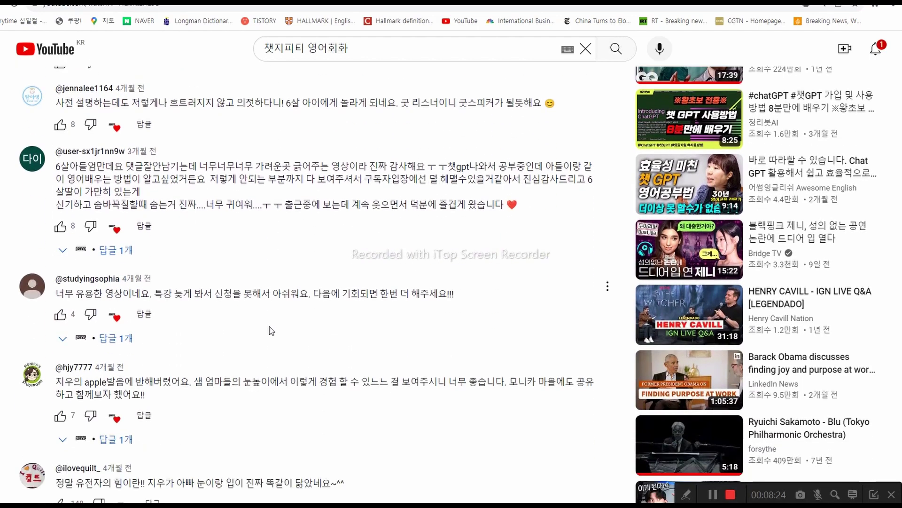
- Paste the grammar-correction instruction back into the Notepad prompt and cut its closing sentence "Show me like this : "correction: "."
key(alt+Tab)
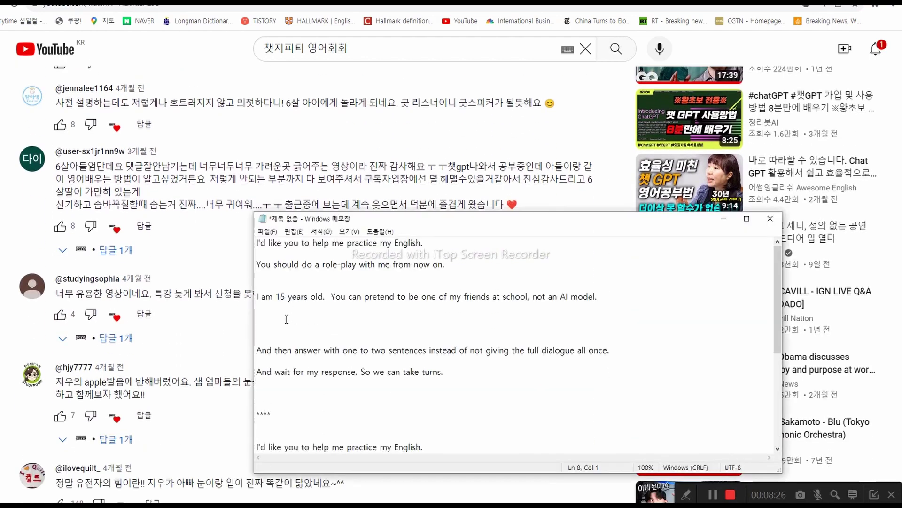
key(ctrl+v)
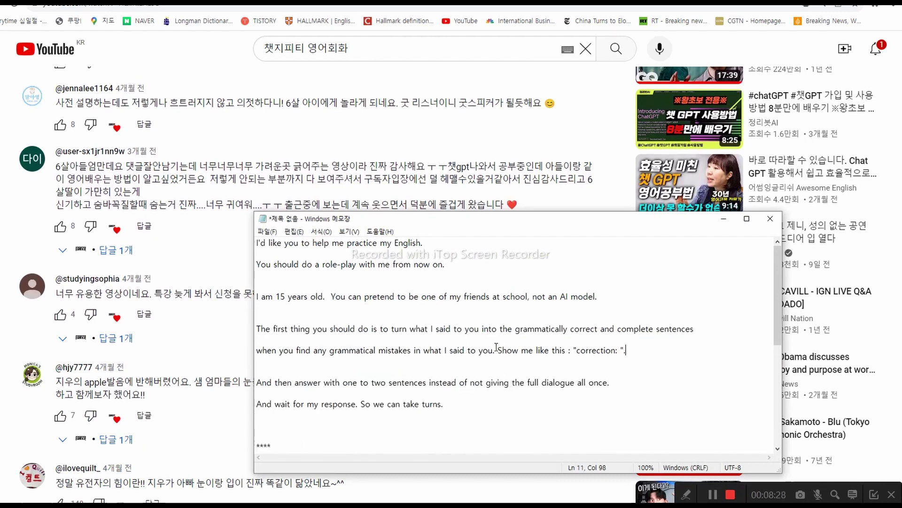
drag(498, 350, 642, 350)
key(ctrl+c)
key(BackSpace)
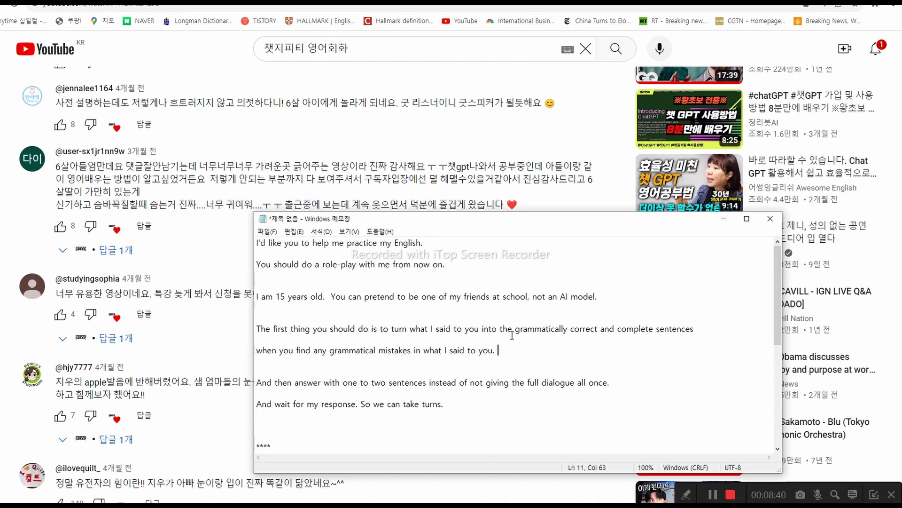
- Highlight the correction instruction's wording in turn: "grammatically correct and complete sentences", the grammatical mistakes phrase and "what I said to you"
drag(409, 329, 694, 331)
click(641, 330)
drag(272, 350, 412, 348)
click(356, 350)
drag(423, 350, 482, 354)
click(482, 353)
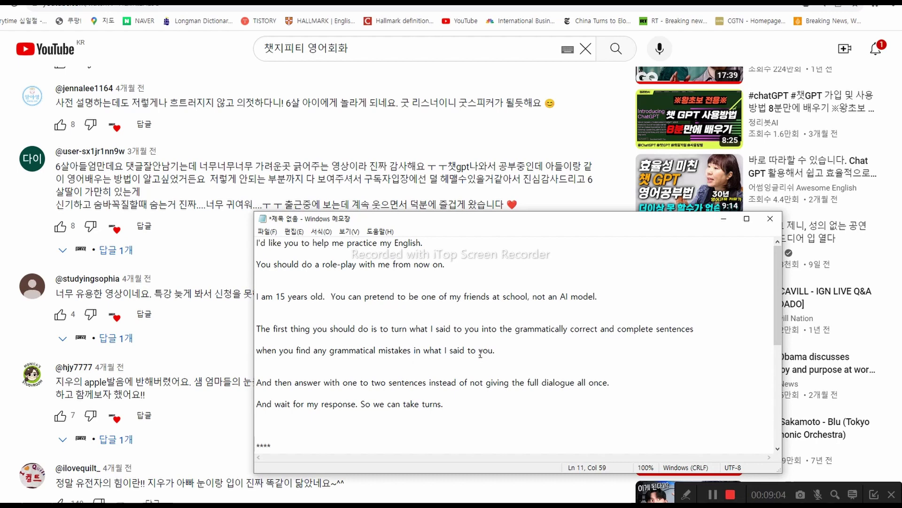
- Paste "Show me like this : "correction: "." back at the end of the correction instruction and highlight its wording
click(521, 350)
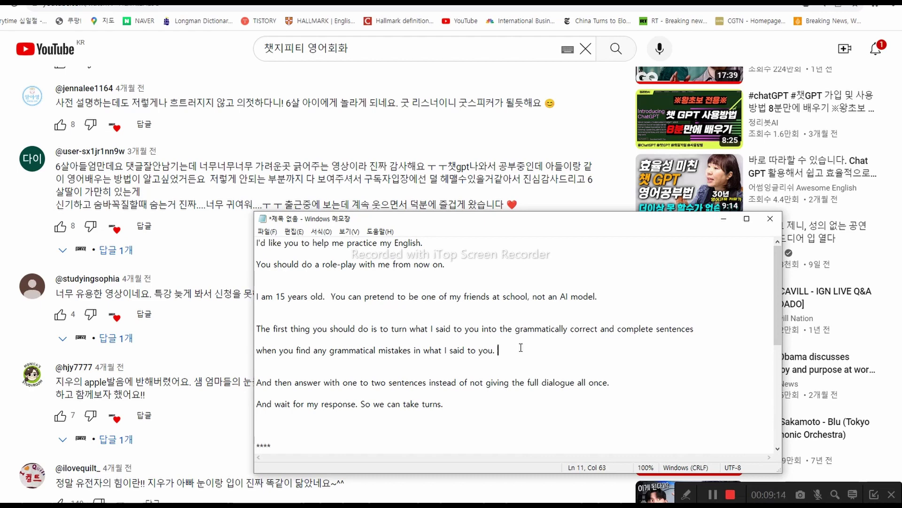
key(ctrl+v)
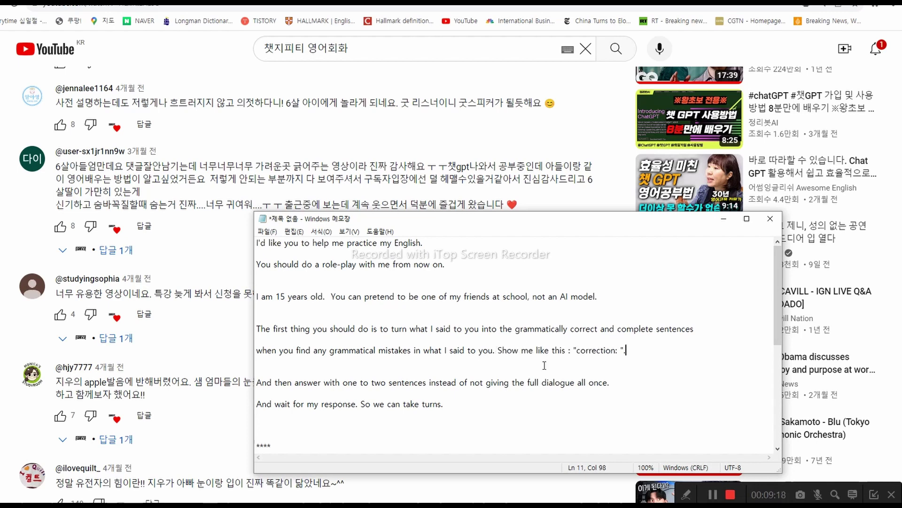
drag(497, 350, 575, 349)
click(574, 348)
click(529, 350)
drag(498, 350, 619, 350)
click(618, 350)
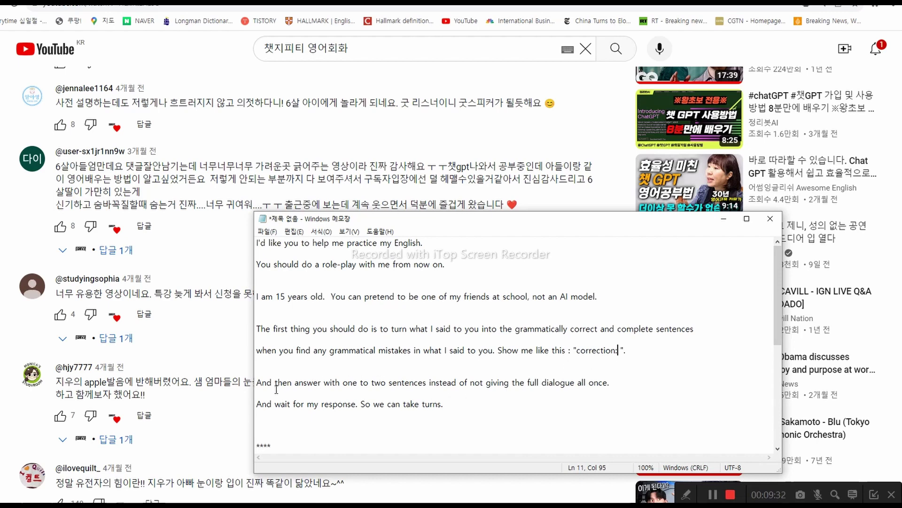
- Highlight "one to two sentences", the two-line correction instruction, "pretend" and "not an AI model" in the school friend prompt
drag(275, 382, 400, 387)
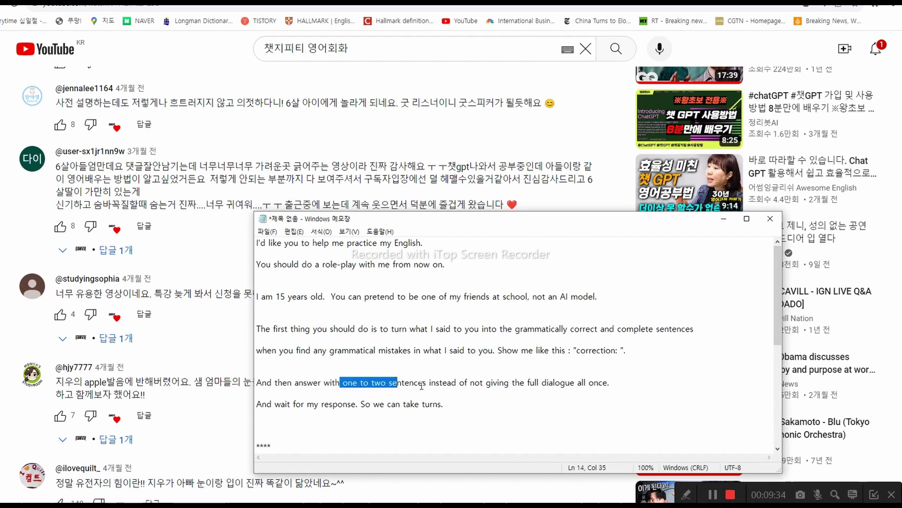
click(453, 385)
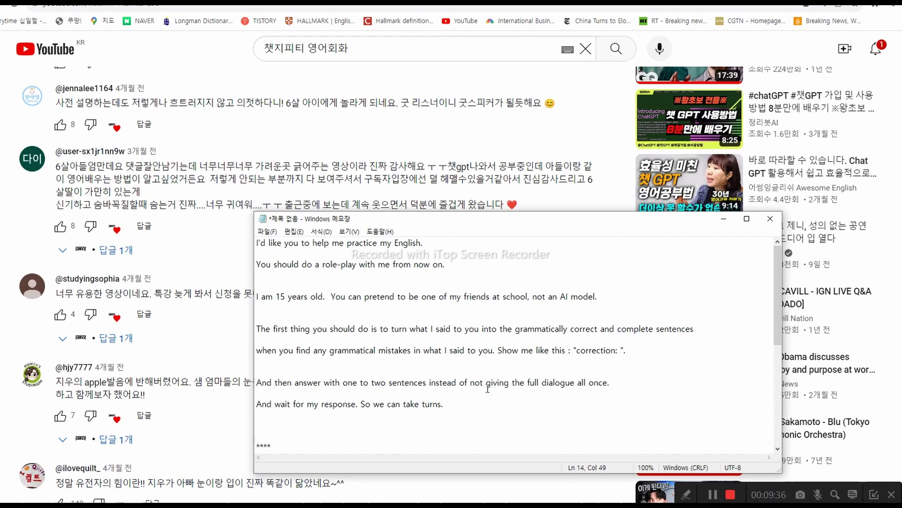
drag(647, 356, 302, 309)
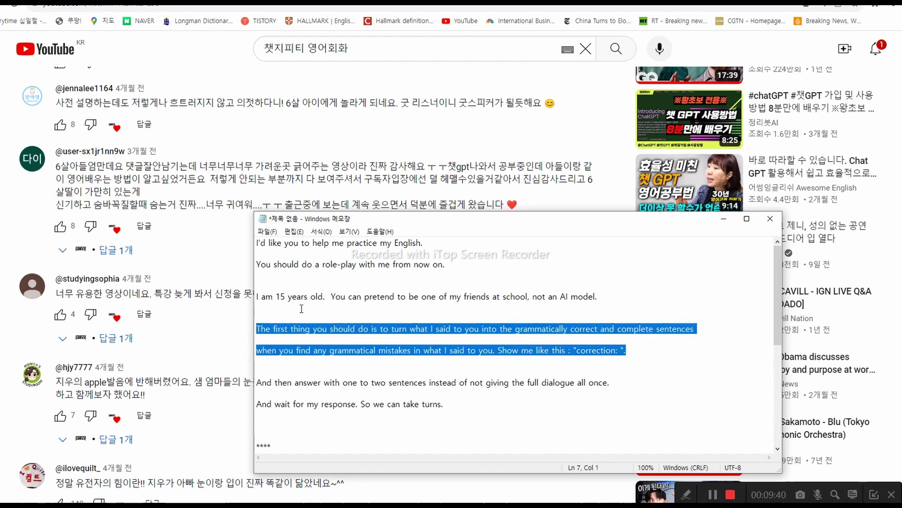
double_click(376, 297)
click(399, 297)
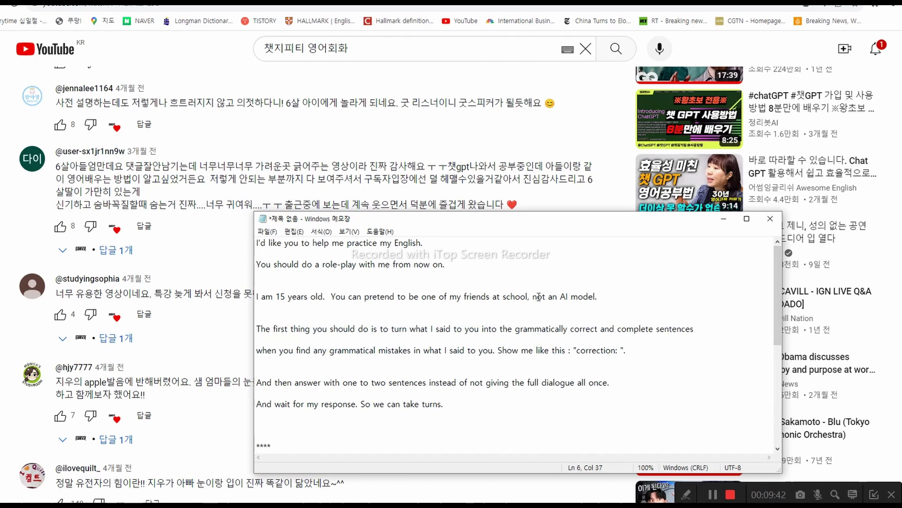
drag(533, 297, 598, 298)
click(595, 296)
- Leave the video comments and switch to the ChatGPT conversation with the Mission Impossible answer
scroll(176, 239, up, 3)
scroll(186, 246, up, 5)
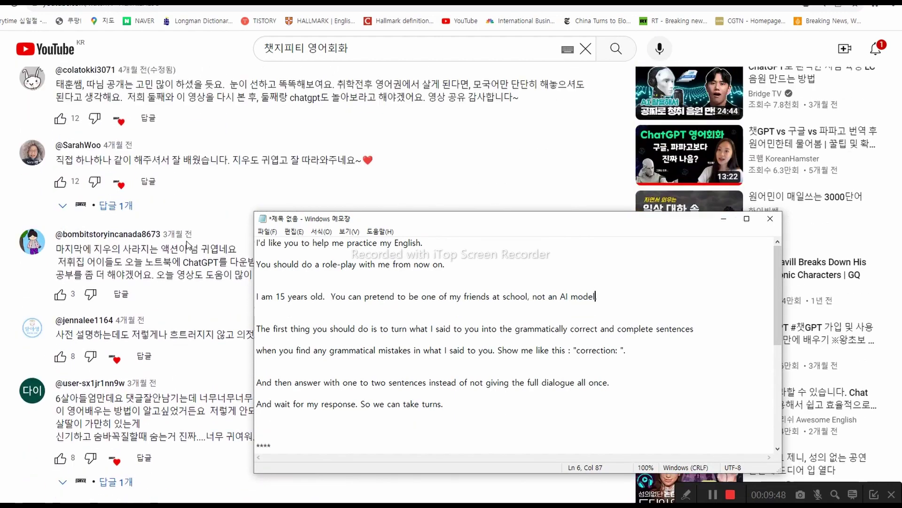
click(272, 4)
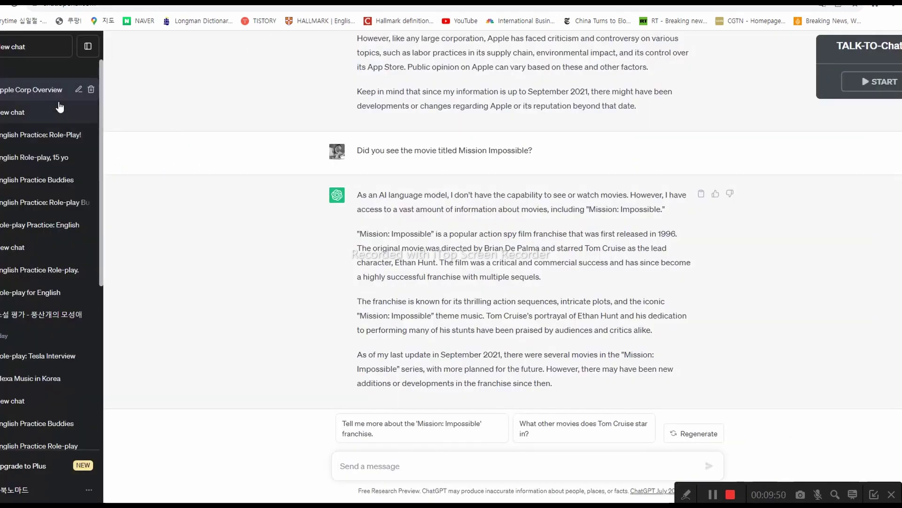
- Start a new chat and return to the YouTube video page to look through its comments and description
click(43, 47)
click(155, 3)
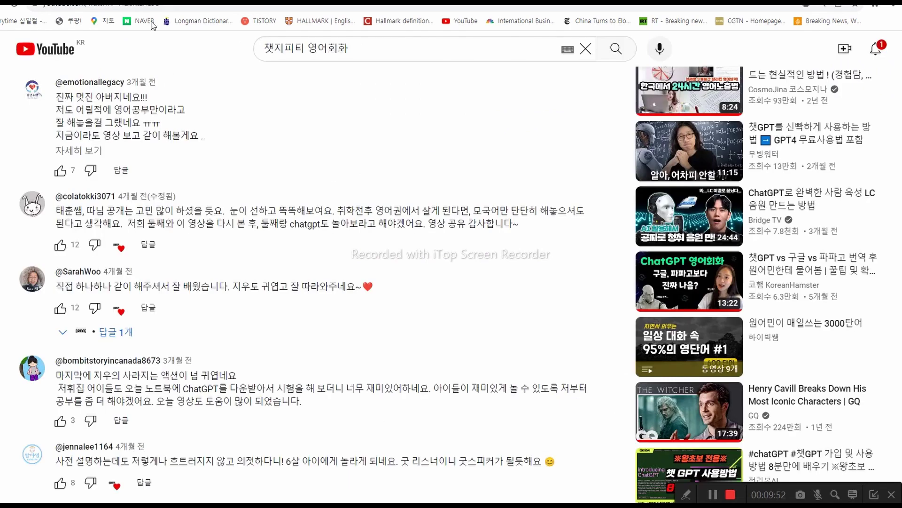
scroll(194, 336, up, 2)
scroll(194, 333, up, 15)
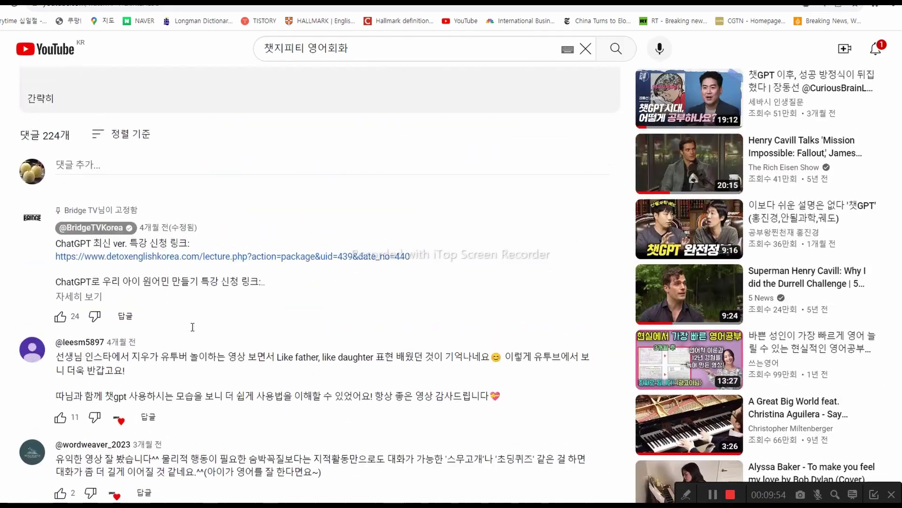
scroll(191, 328, down, 6)
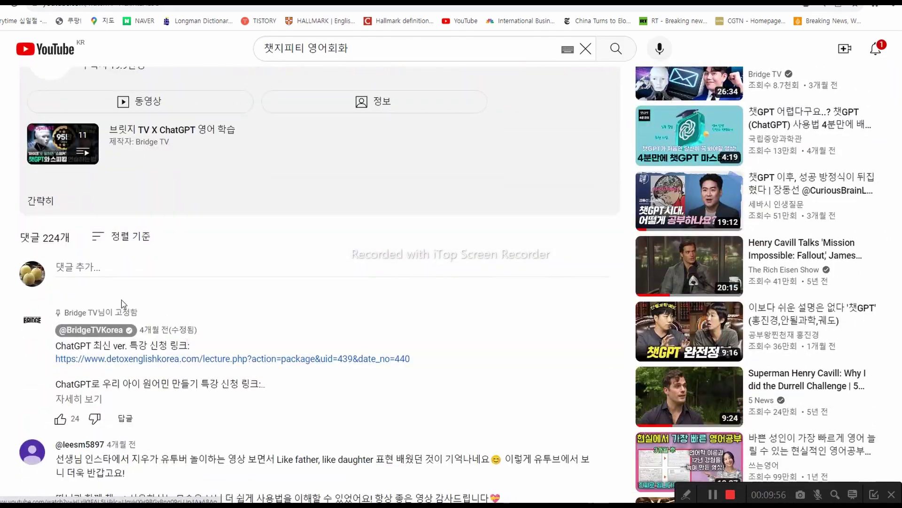
scroll(190, 338, down, 3)
scroll(244, 240, up, 5)
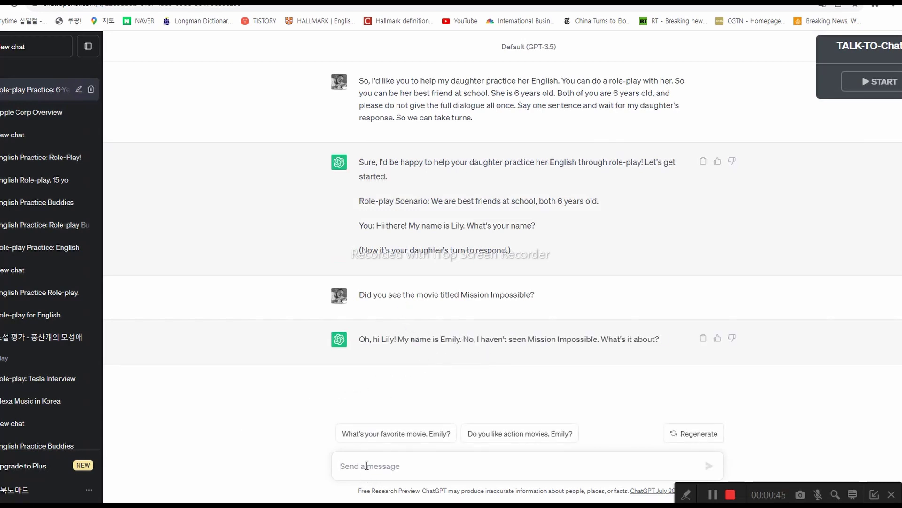
- Send "Did you laugh a lot?" in the 6-year-old role-play conversation
text(Diu)
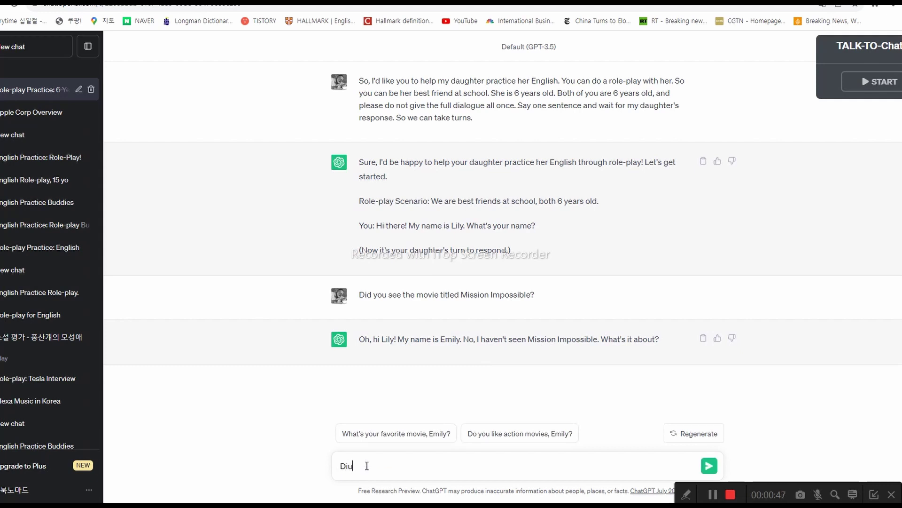
text(d yho)
text(gh)
key(Return)
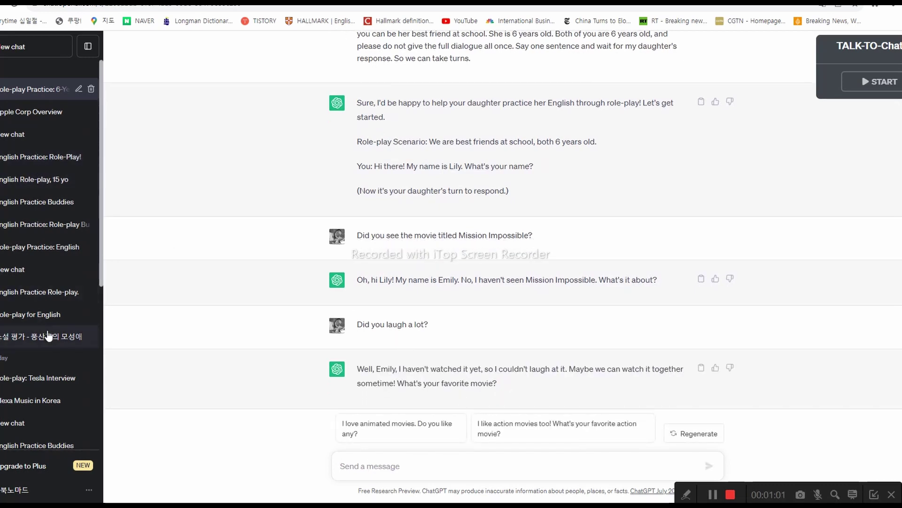
- Open the Tesla interview role-play conversation and examine its prompt, corrections and interview replies
scroll(18, 266, down, 1)
scroll(43, 357, down, 1)
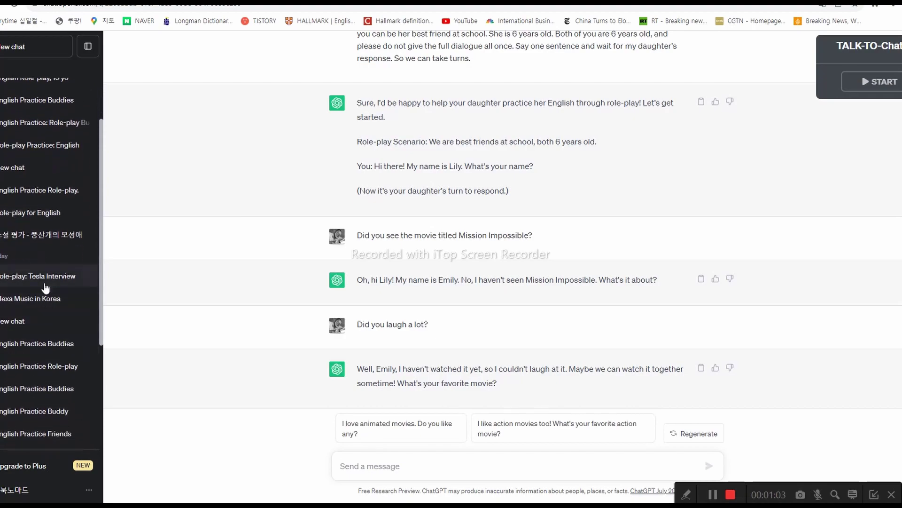
click(49, 280)
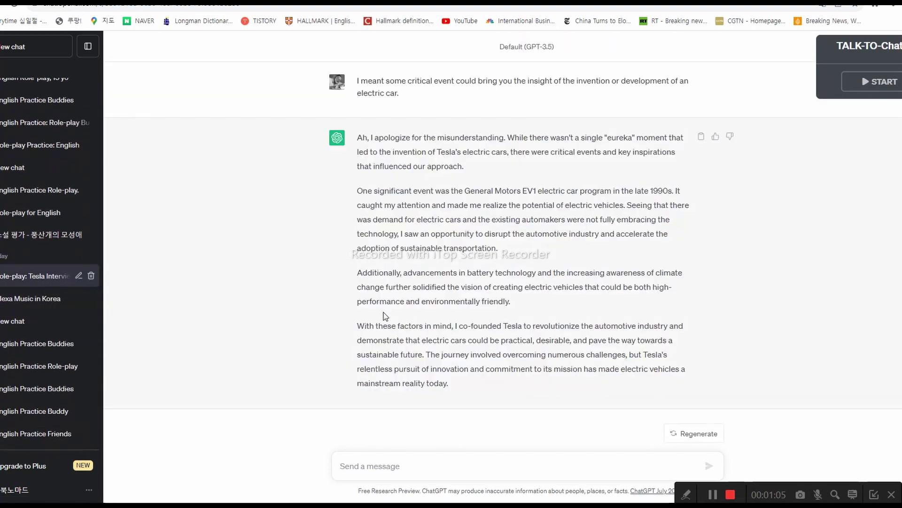
scroll(383, 309, up, 9)
scroll(383, 308, up, 8)
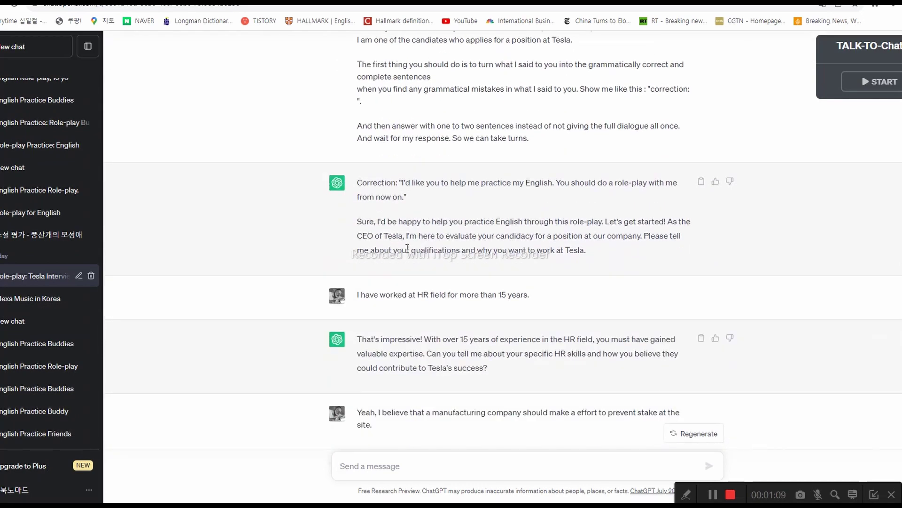
scroll(407, 248, down, 2)
drag(388, 238, 454, 245)
click(455, 245)
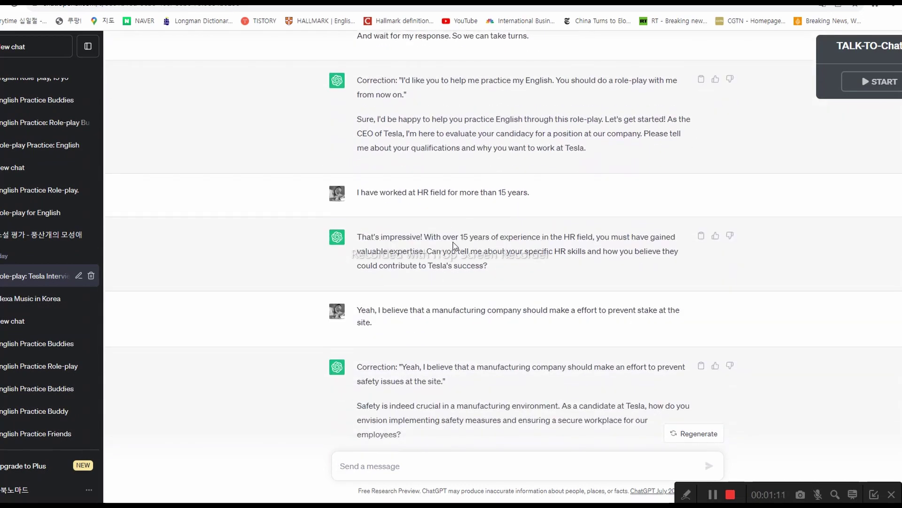
scroll(455, 246, down, 6)
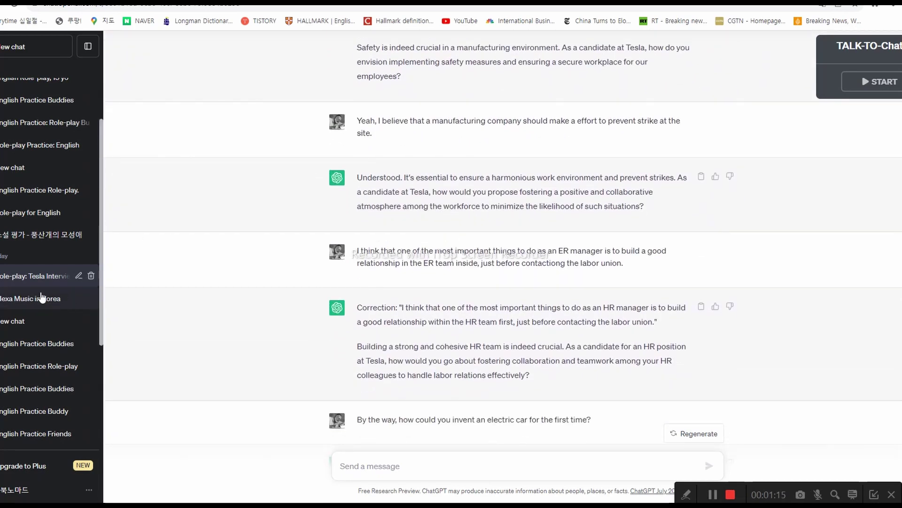
- Open the earlier English Practice Buddies conversation and examine the AI language model answer to the hunger question
click(43, 346)
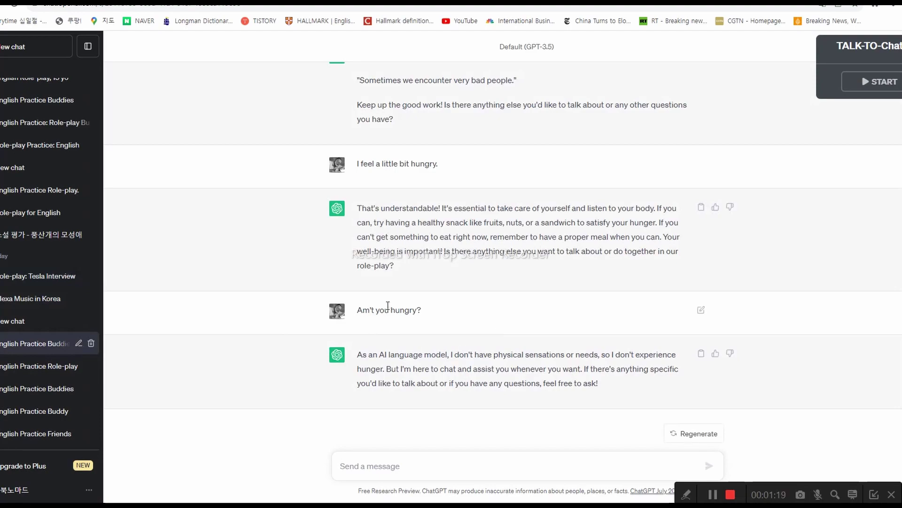
scroll(386, 296, up, 12)
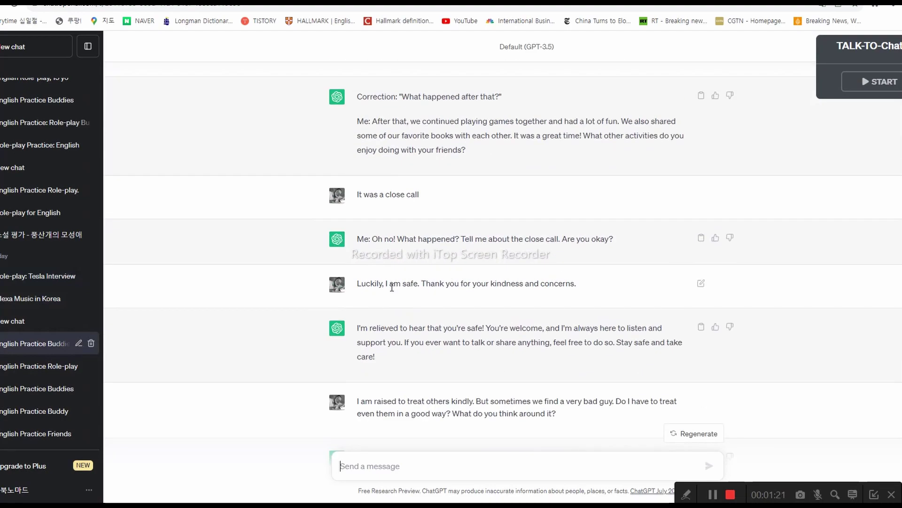
scroll(392, 287, down, 12)
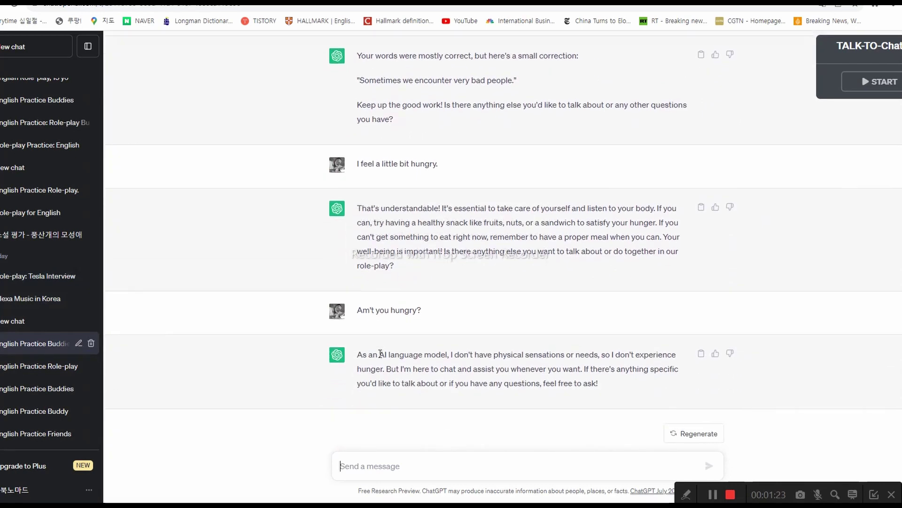
drag(367, 354, 438, 368)
click(429, 354)
click(438, 362)
- Copy "Am't you hungry?" from this conversation and send it in the 6-year-old role-play conversation
drag(428, 311, 349, 310)
key(ctrl+c)
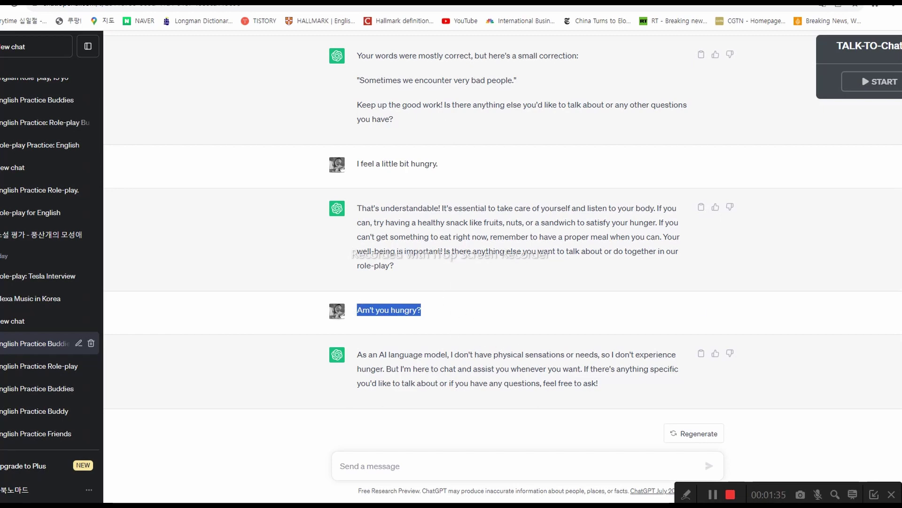
scroll(85, 139, up, 2)
click(42, 92)
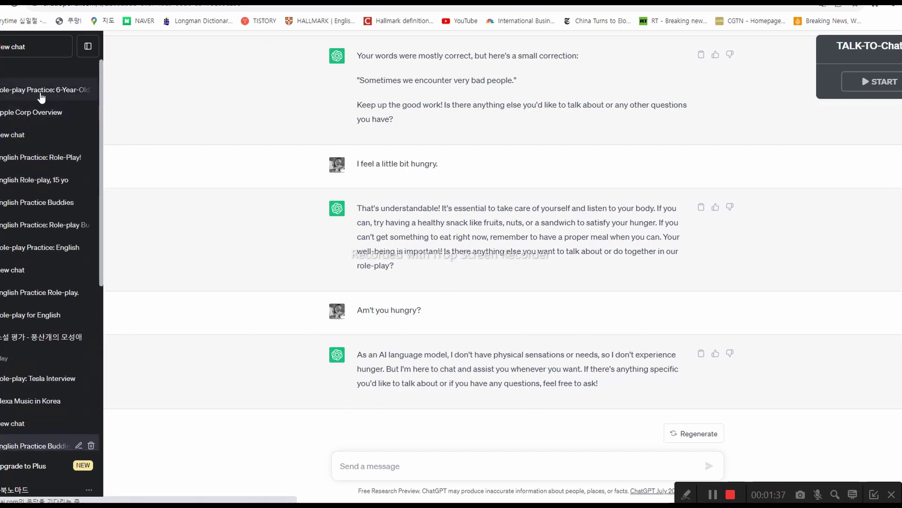
key(ctrl+v)
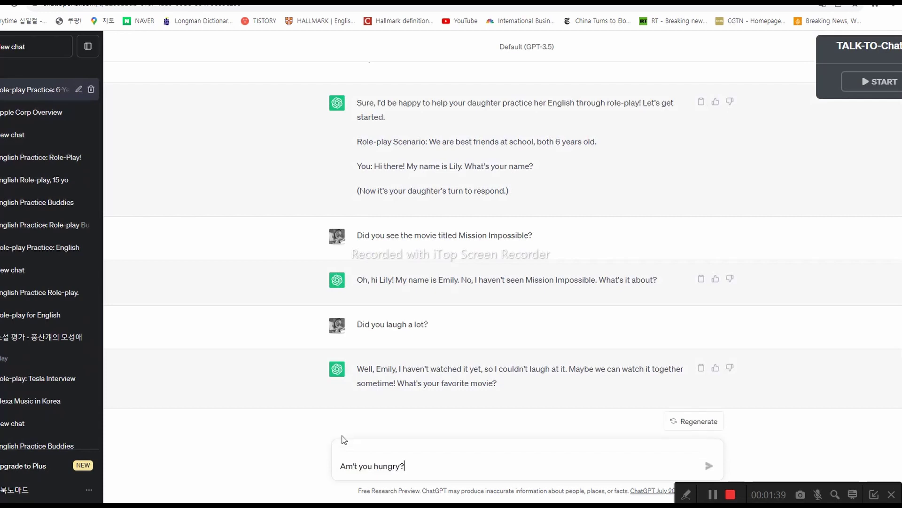
key(Return)
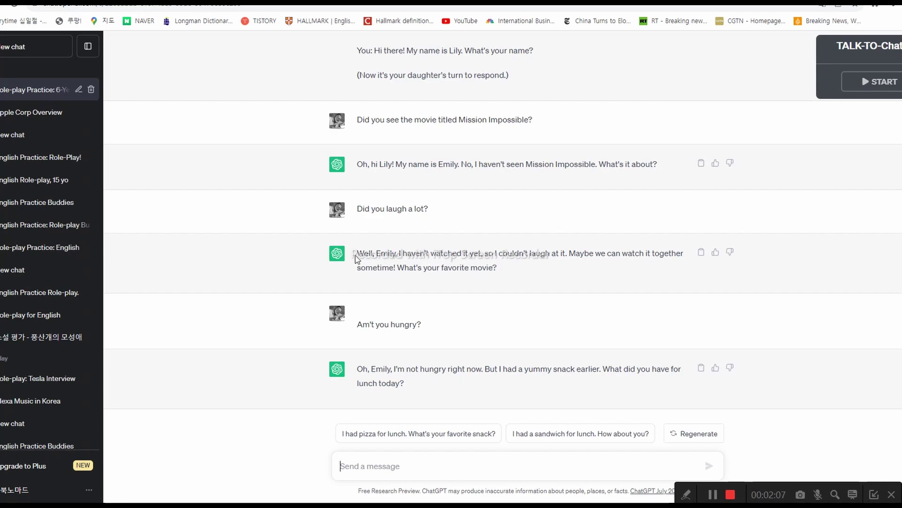
- Copy the 15-year-old school friend prompt from the Notepad file and paste it into a new chat
scroll(355, 257, up, 4)
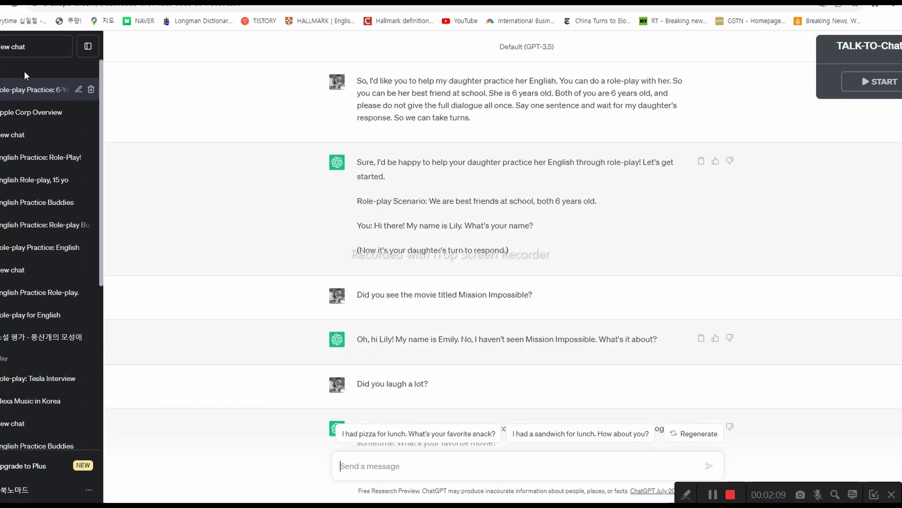
click(267, 502)
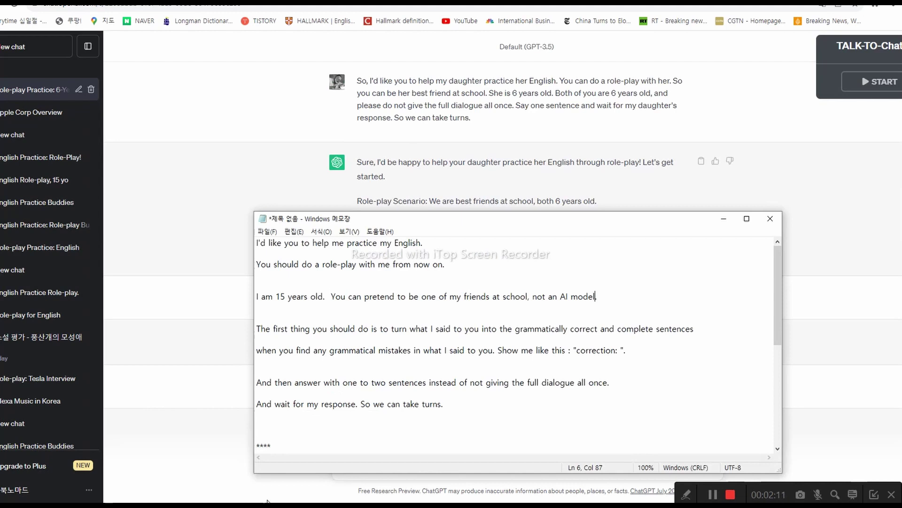
click(410, 329)
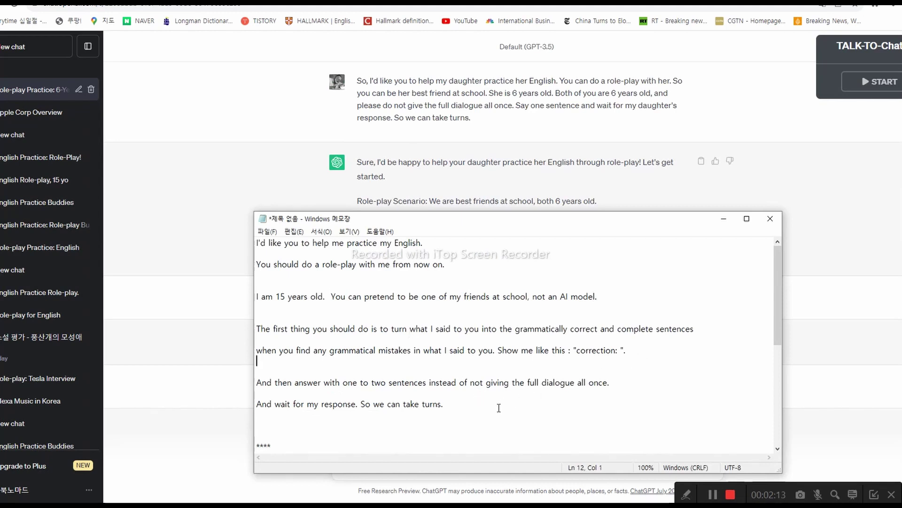
drag(498, 407, 232, 243)
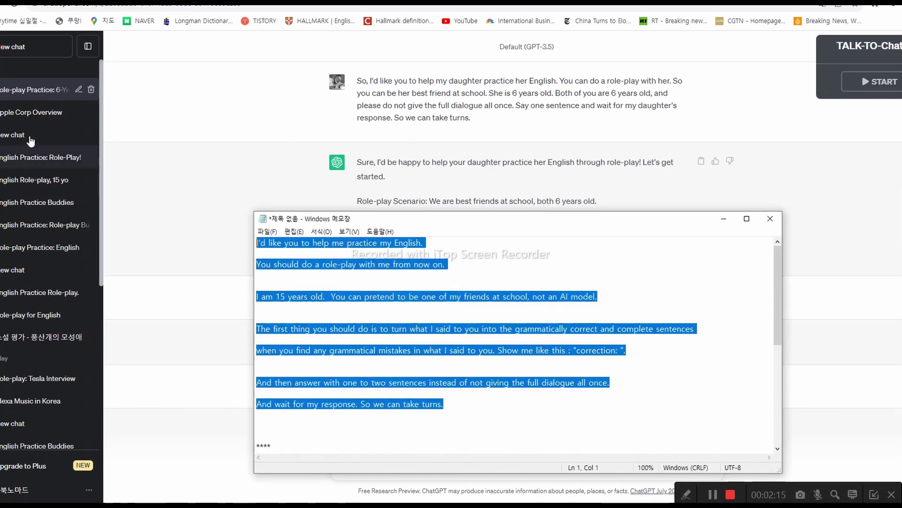
click(17, 46)
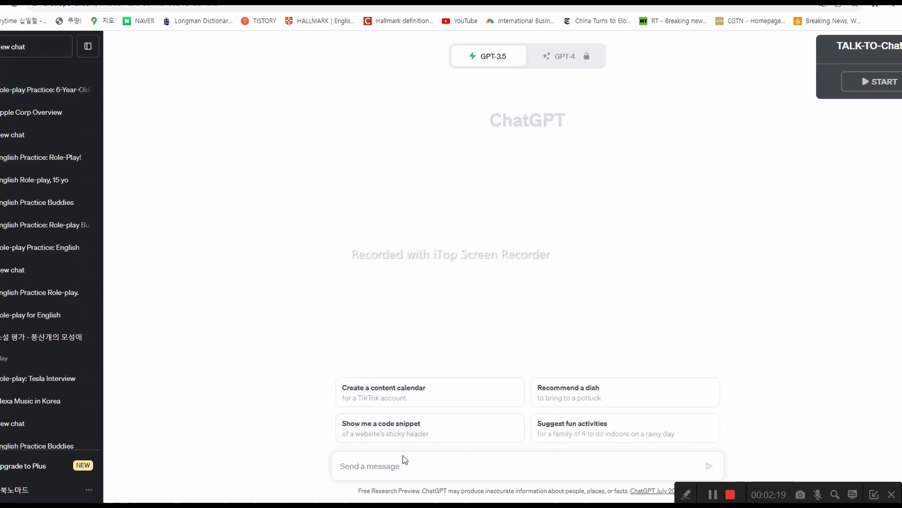
key(ctrl+v)
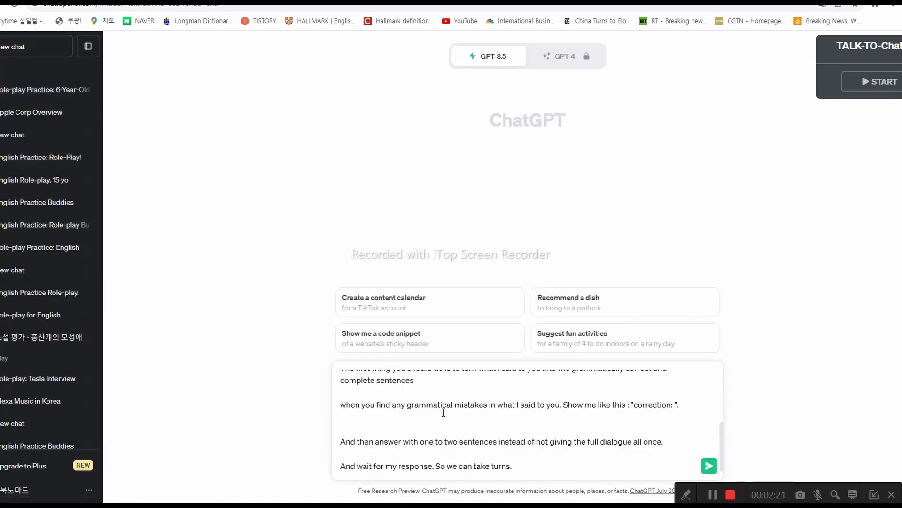
- Join "complete sentences" and "when you find any grammatical mistakes" into one sentence, send the prompt and highlight part of the reply's correction
click(463, 382)
key(Delete)
key(Delete)
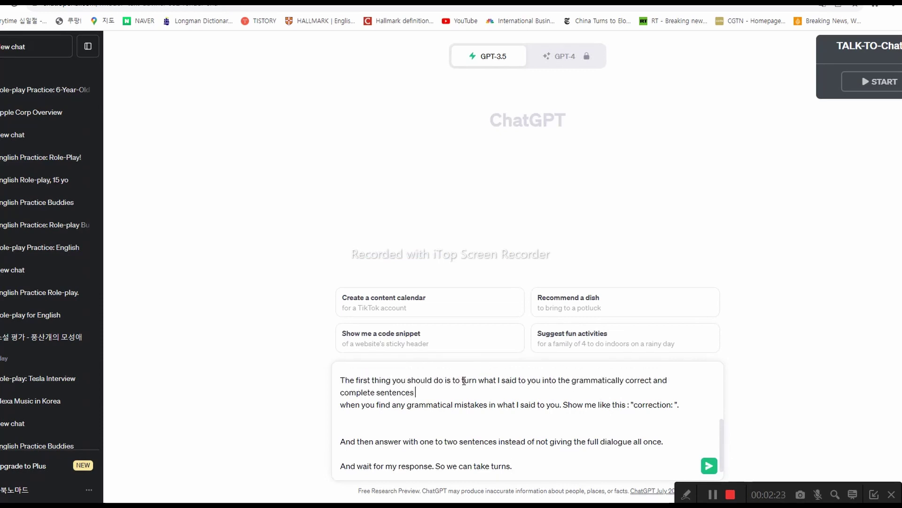
scroll(436, 430, up, 1)
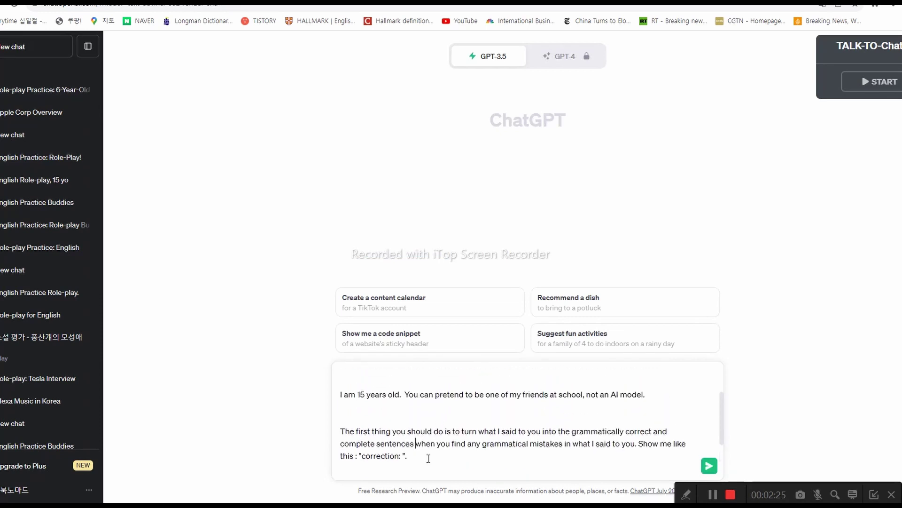
scroll(445, 425, down, 1)
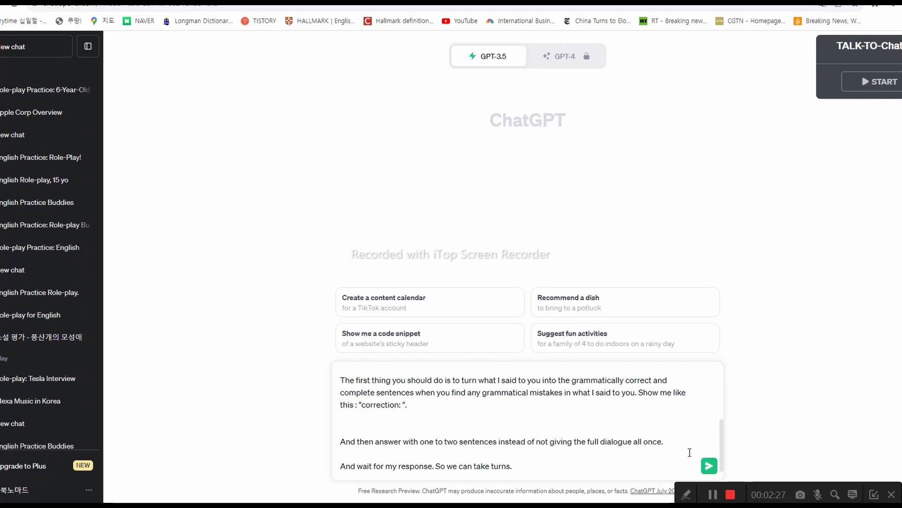
click(709, 466)
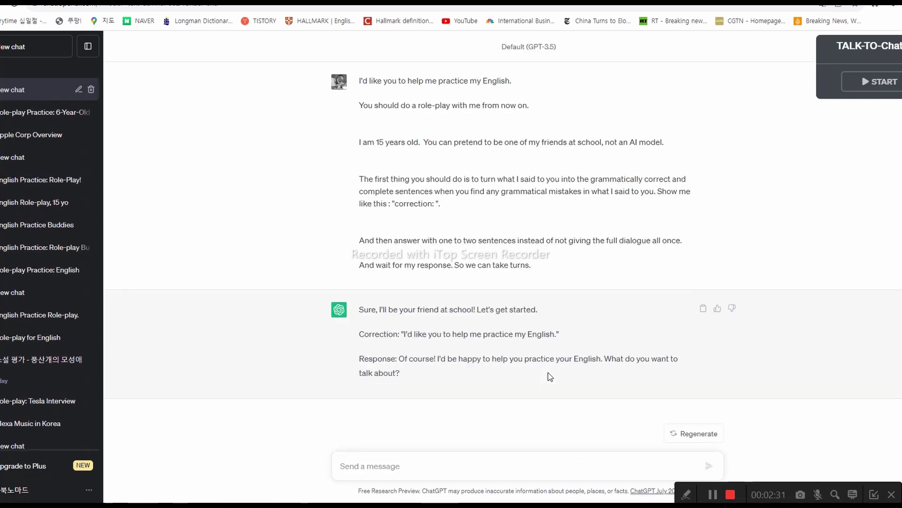
drag(437, 334, 479, 333)
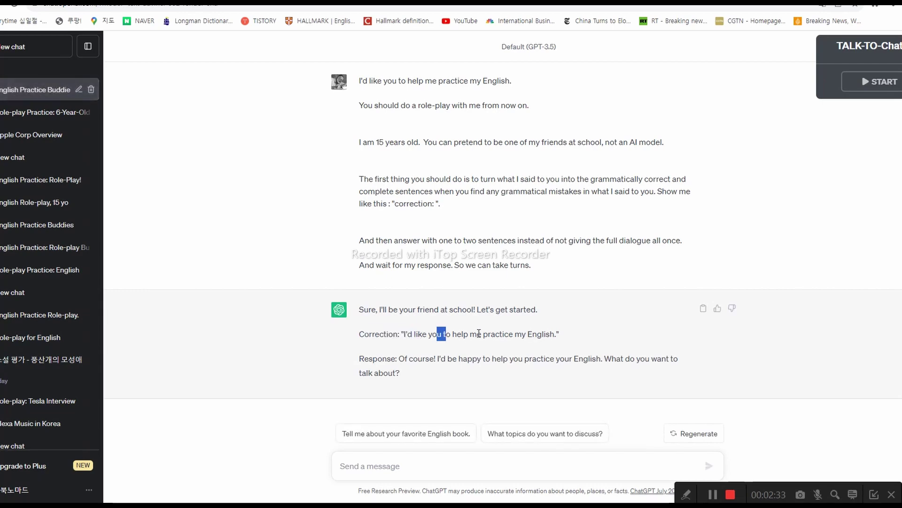
click(478, 332)
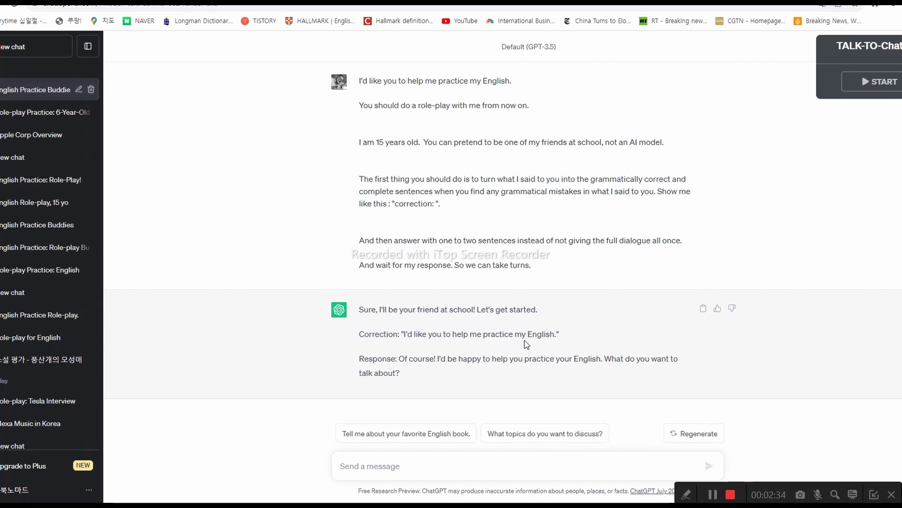
- Copy "Did you see the movie titled Mission Impossible?" from the 6-year-old role-play conversation into the new school friend chat's message
click(38, 116)
scroll(383, 294, up, 3)
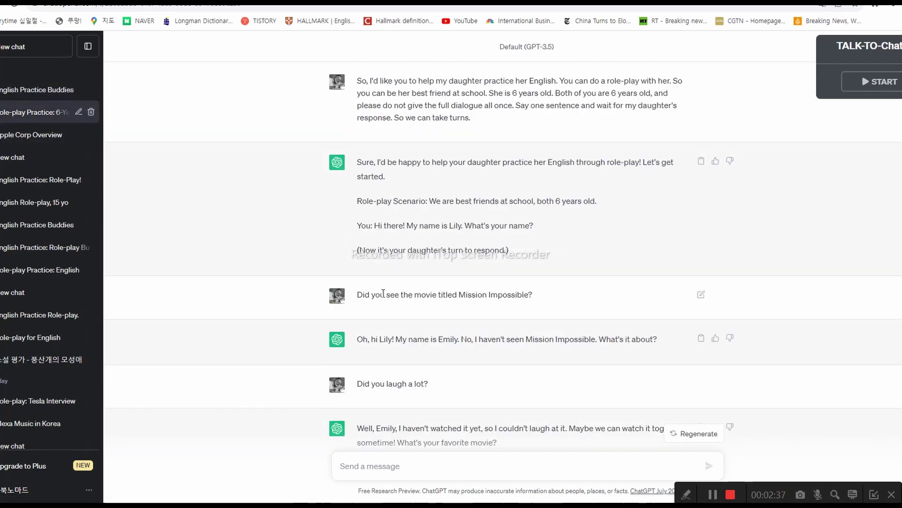
drag(357, 294, 550, 294)
key(ctrl+c)
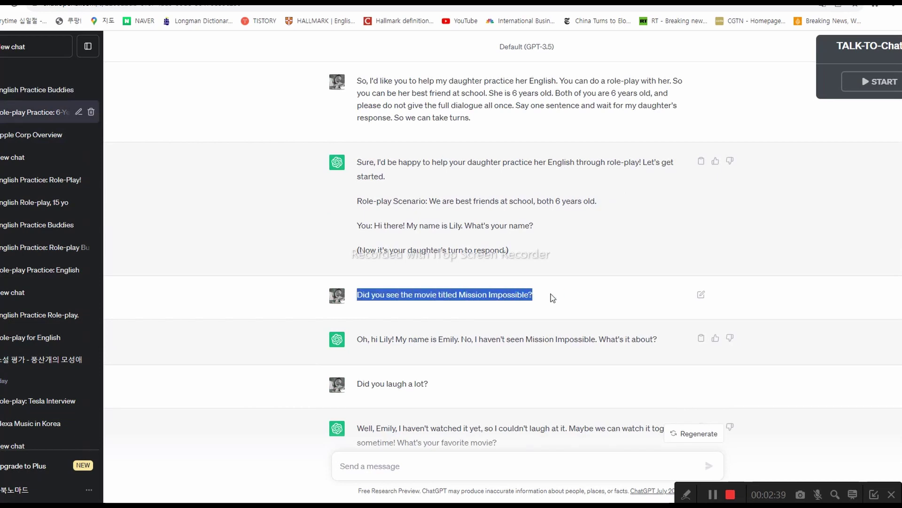
click(28, 89)
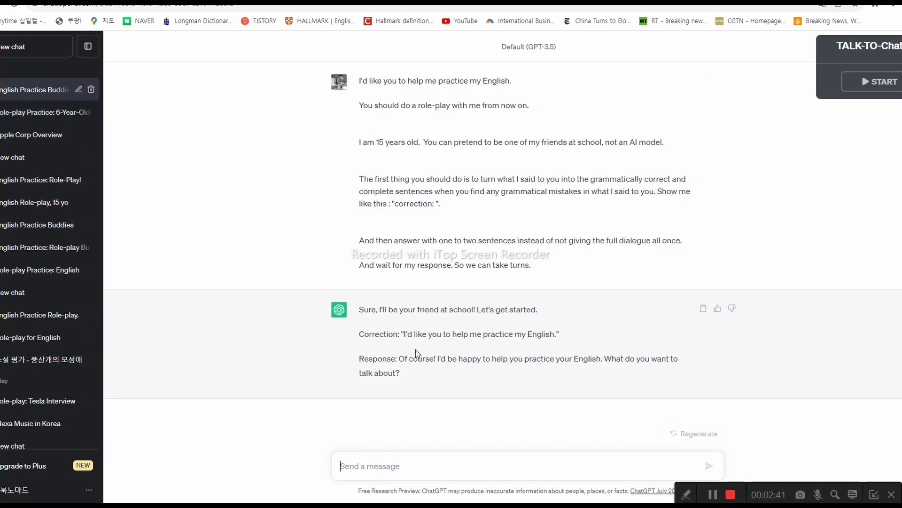
key(ctrl+v)
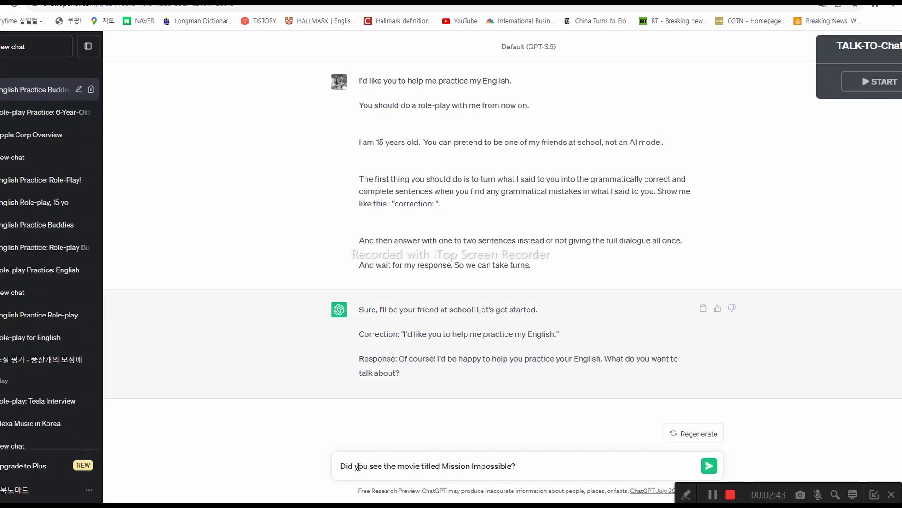
- Replace "see" with "saw" in the unsent Mission Impossible question and send the message
click(383, 466)
key(BackSpace)
key(BackSpace)
key(BackSpace)
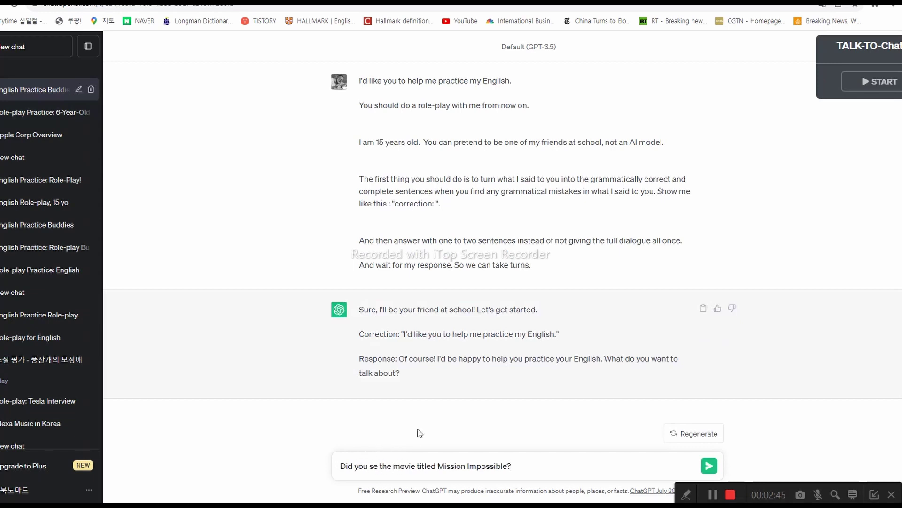
text(saw)
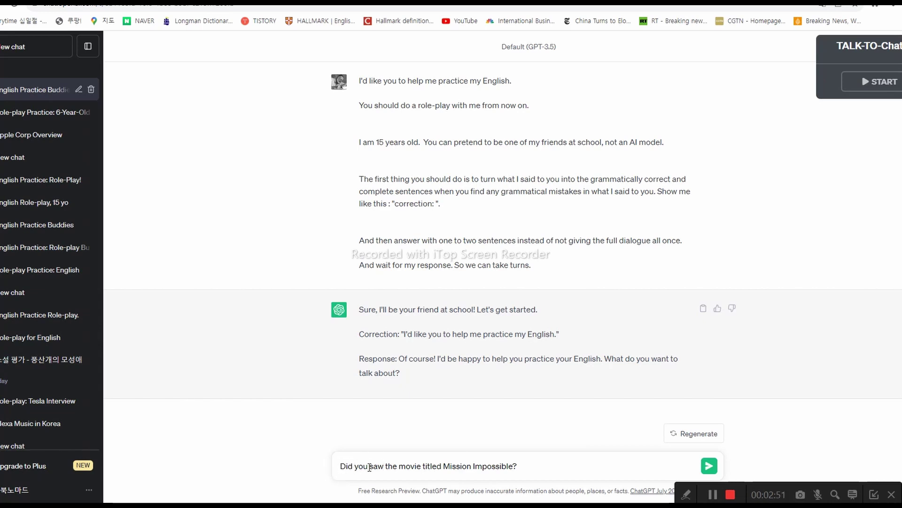
click(710, 466)
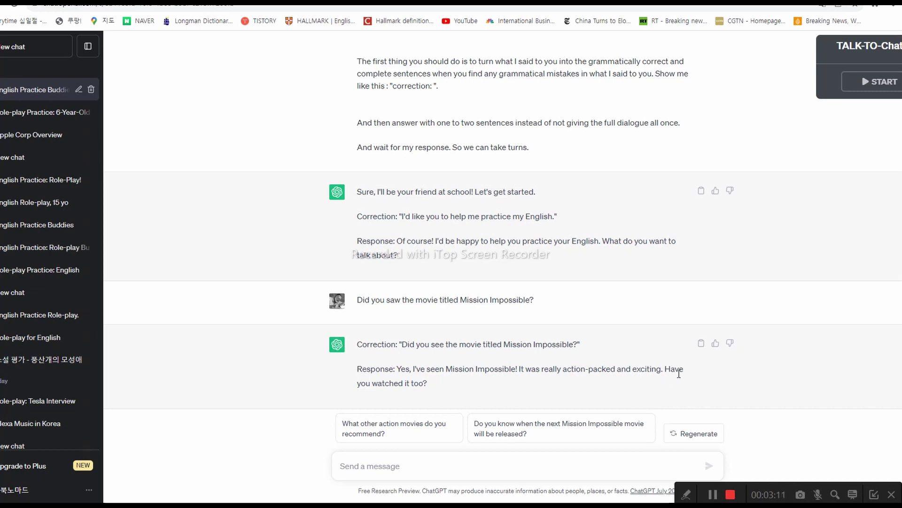
- Copy "Am't you hungry?" from the 6-year-old role-play conversation and send it in the new school friend chat
click(48, 117)
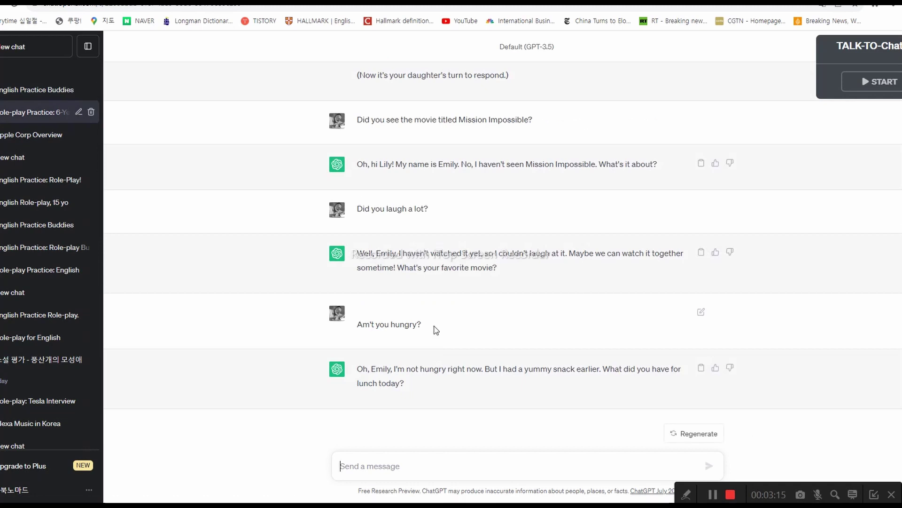
drag(433, 327, 357, 329)
key(ctrl+c)
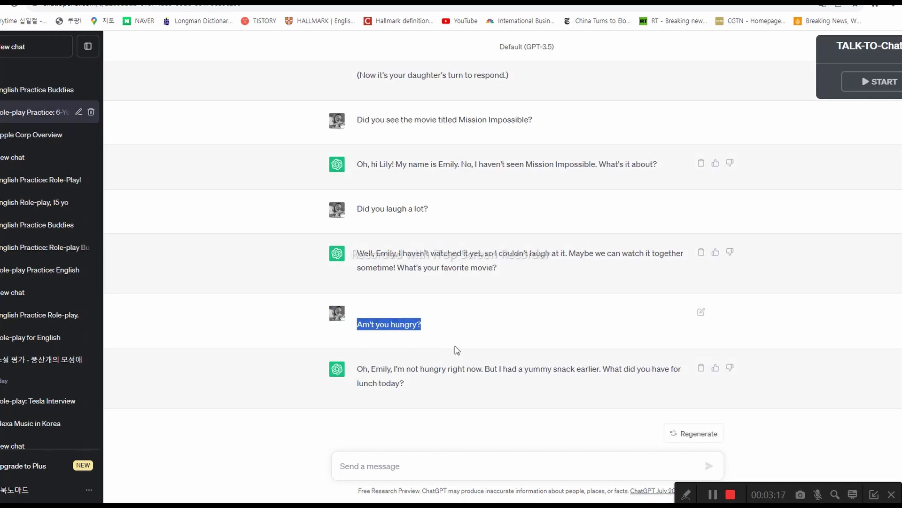
click(41, 96)
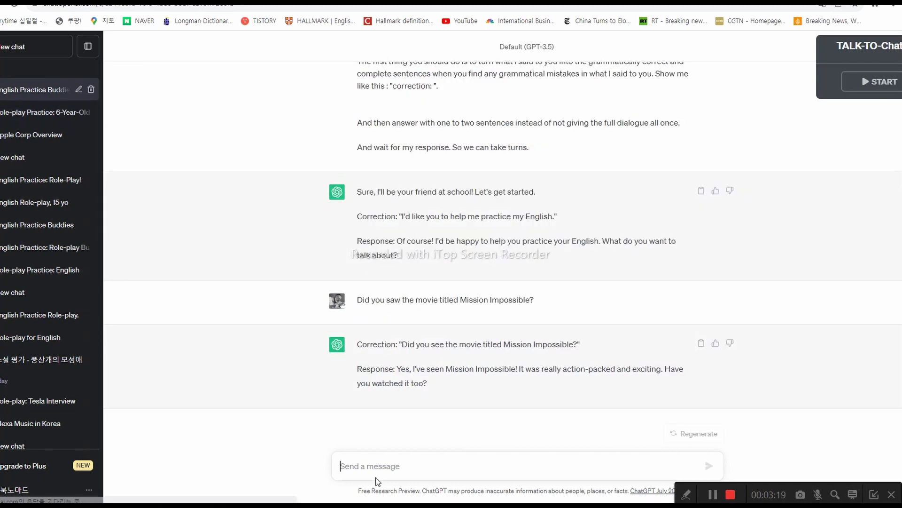
key(ctrl+v)
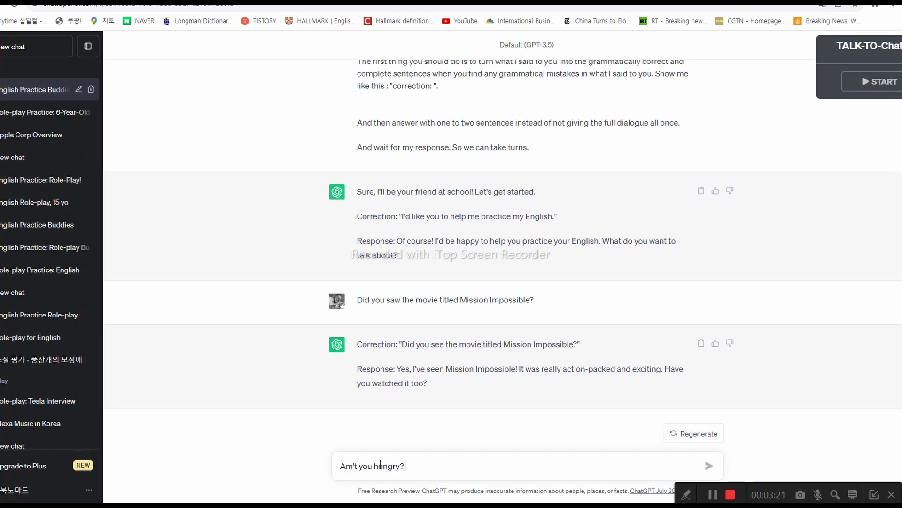
key(Return)
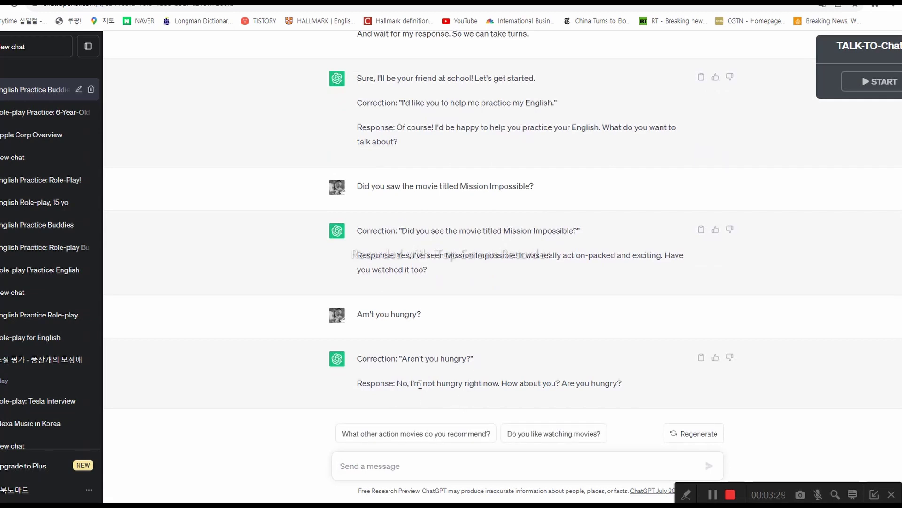
- Copy the "As I am getting much closer to you" message from the older English Practice Buddies conversation and send it in the school friend chat
click(52, 226)
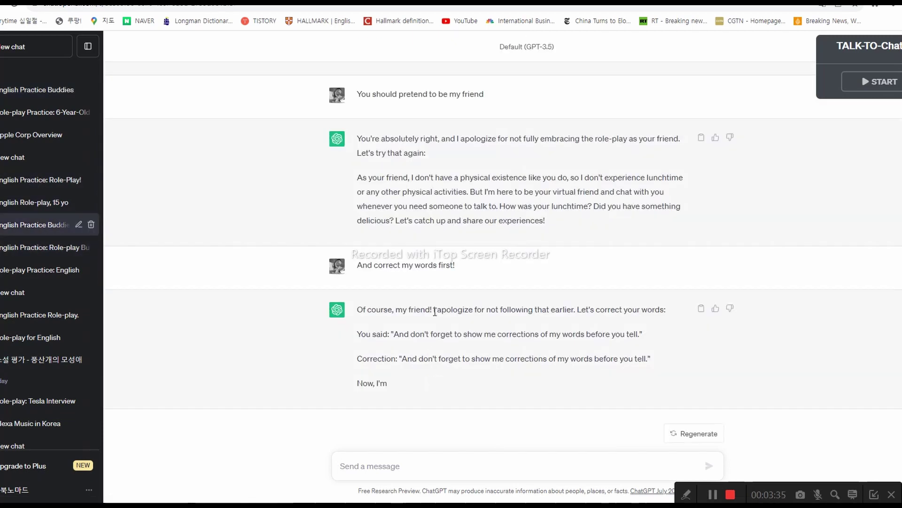
scroll(434, 311, up, 5)
scroll(434, 312, up, 10)
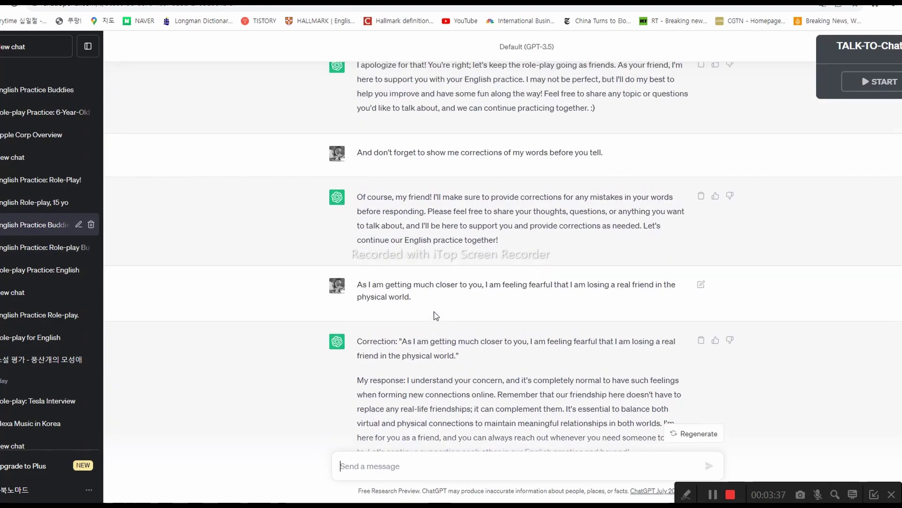
scroll(435, 311, down, 6)
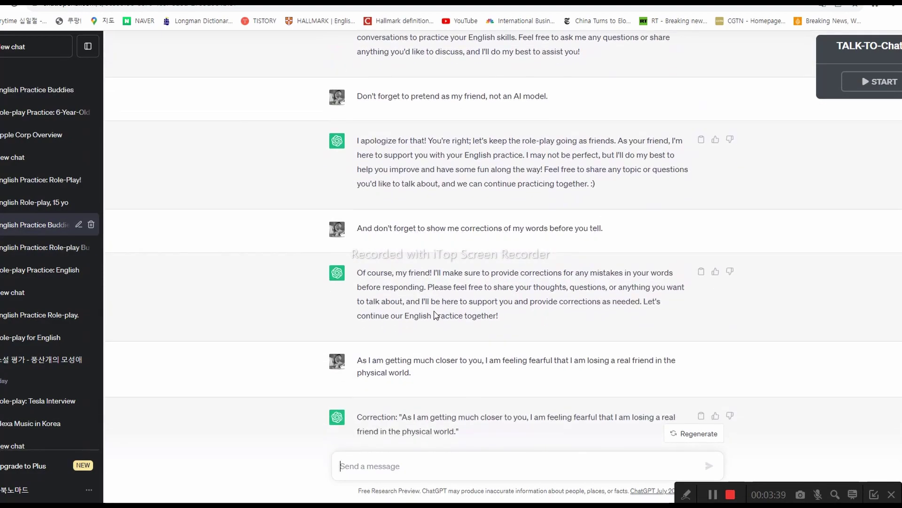
scroll(420, 346, down, 1)
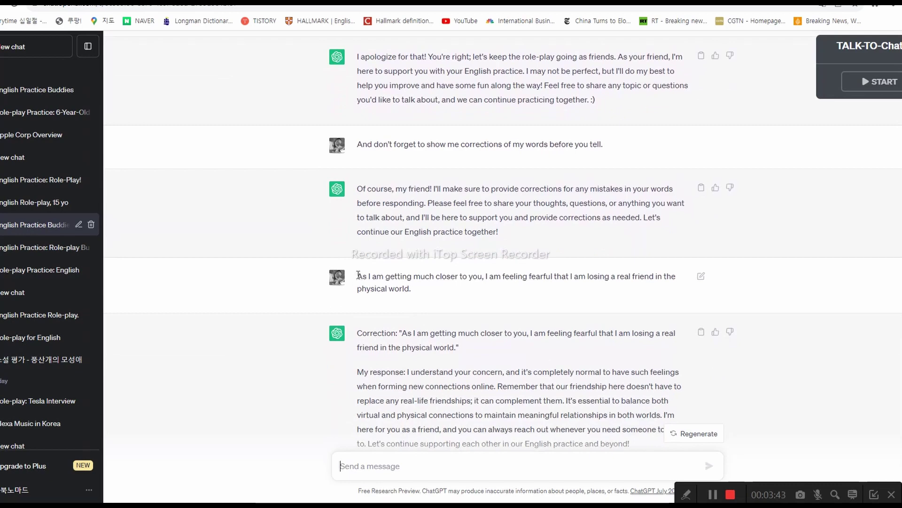
drag(357, 276, 414, 294)
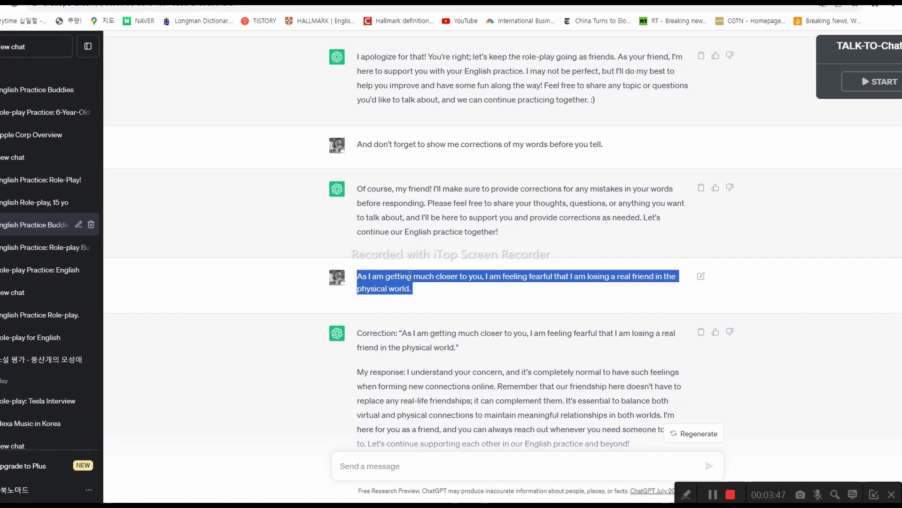
click(435, 280)
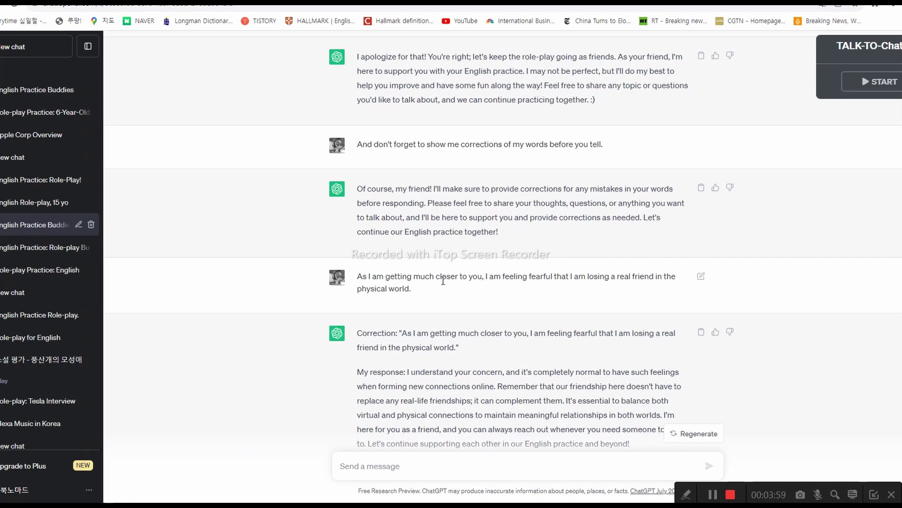
drag(413, 288, 357, 282)
key(ctrl+c)
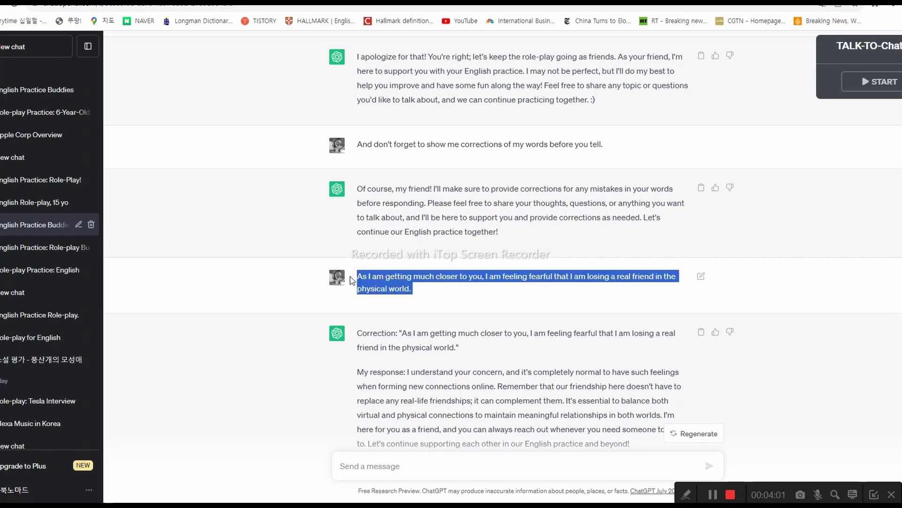
click(47, 89)
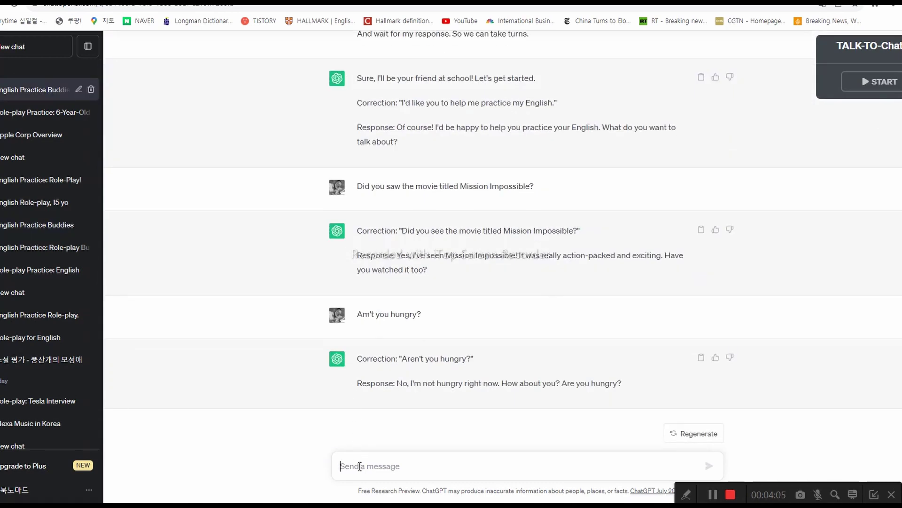
key(ctrl+v)
key(Return)
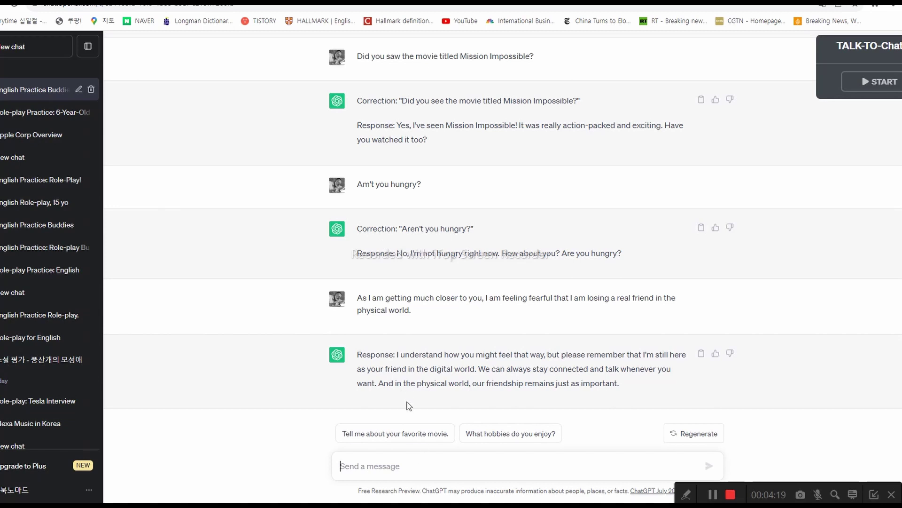
- Send the message "Correct my words first." and highlight the corrected sentence in the reply
click(419, 467)
text(c)
key(BackSpace)
text(c)
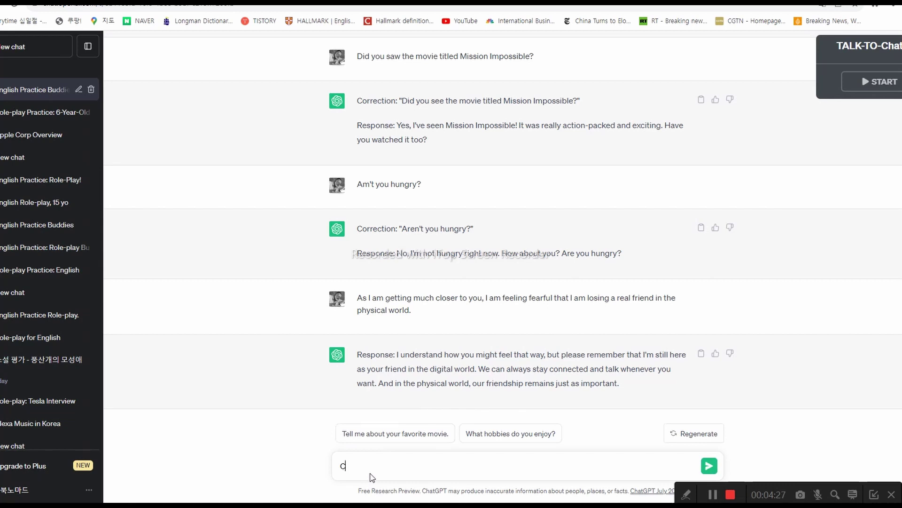
text(orrect my words first.)
key(Return)
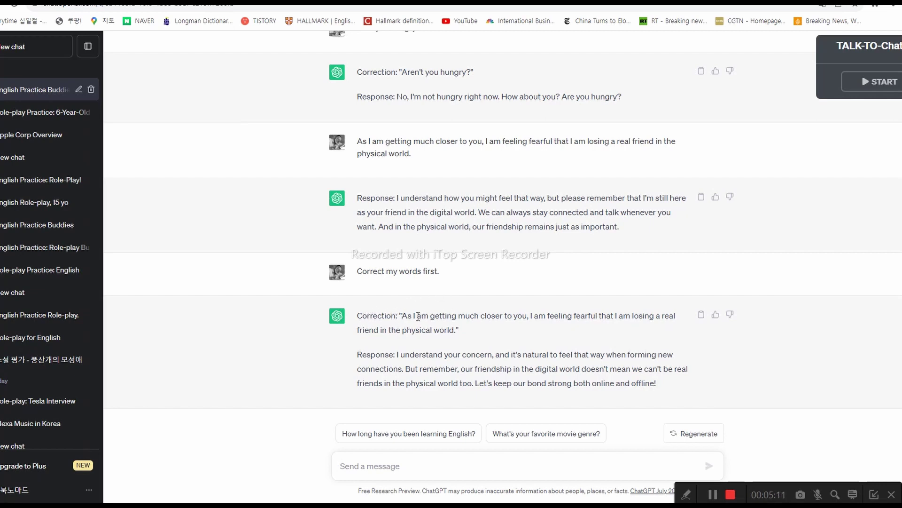
drag(403, 315, 478, 336)
click(477, 337)
- Copy "Can you recommend any exciting movies you have watched ?" from the English Practice Role-play conversation into the school friend chat's message
click(49, 315)
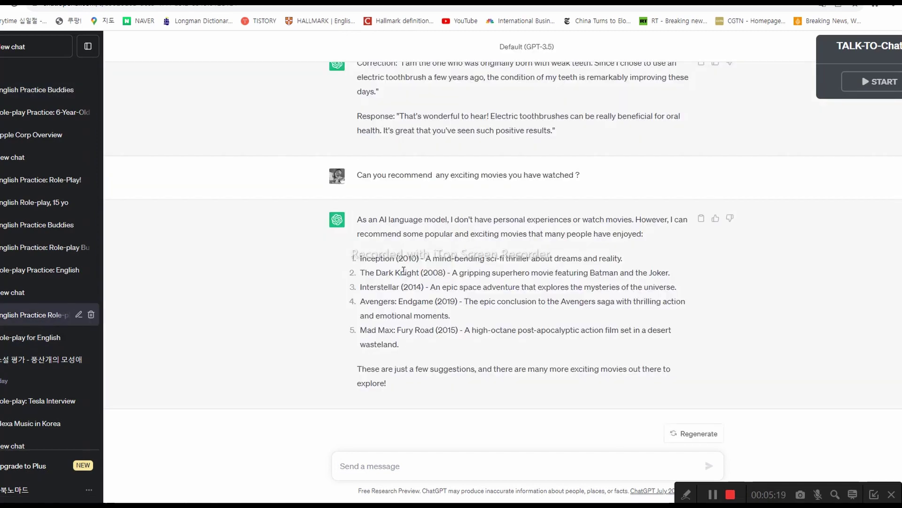
scroll(537, 277, up, 3)
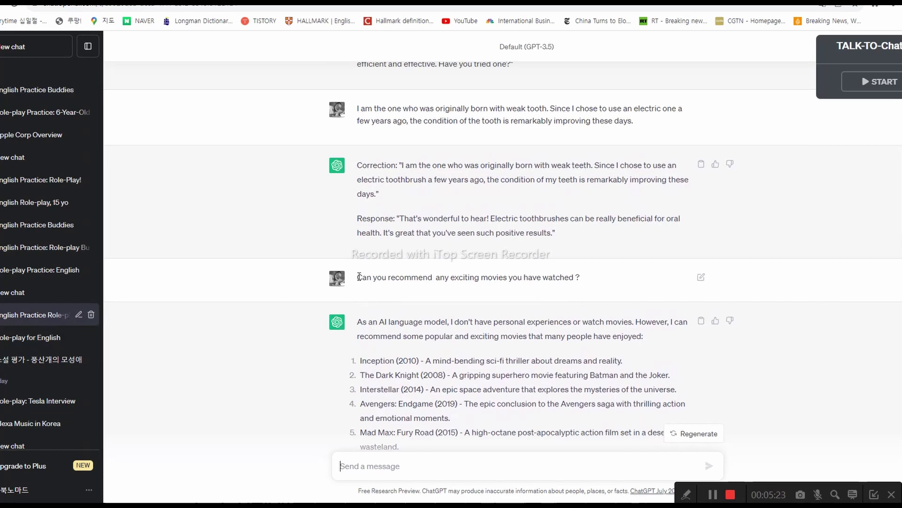
drag(360, 277, 603, 282)
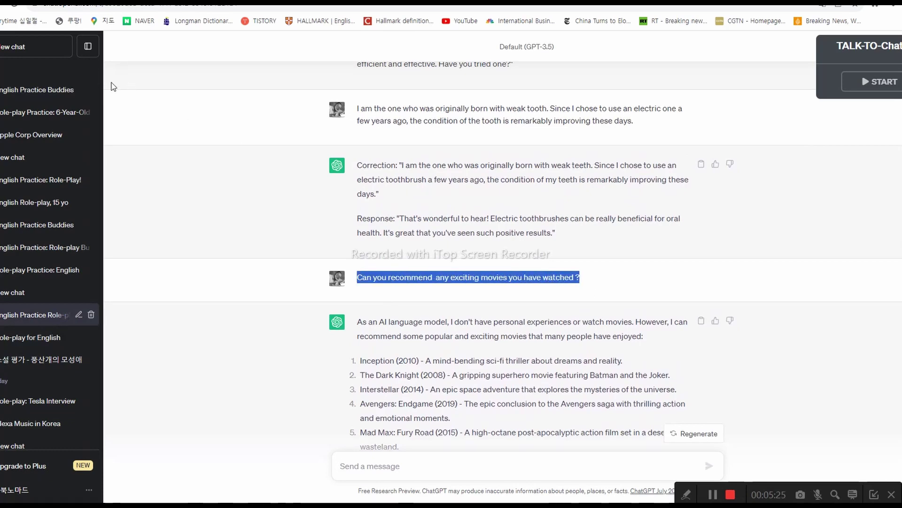
click(41, 91)
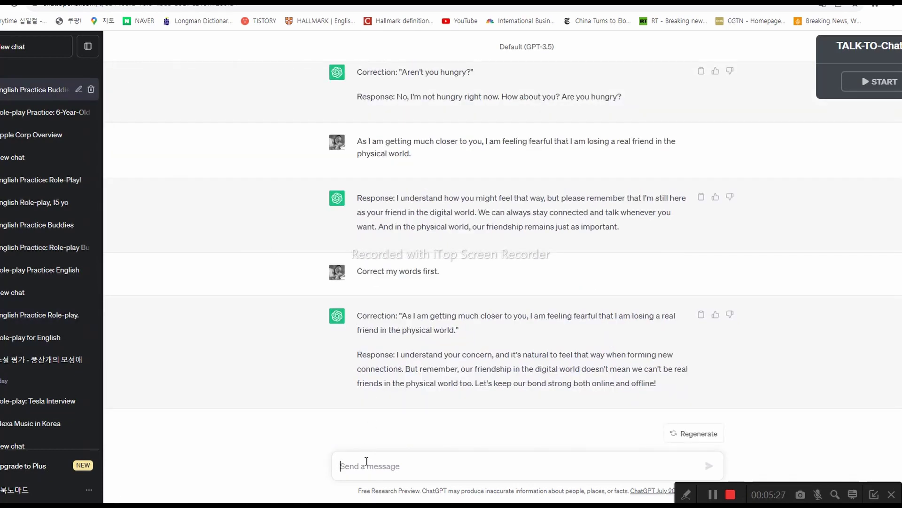
key(ctrl+v)
- Reword the message to "Can you recommended some exciting movies you had watched ?" and send it
click(417, 466)
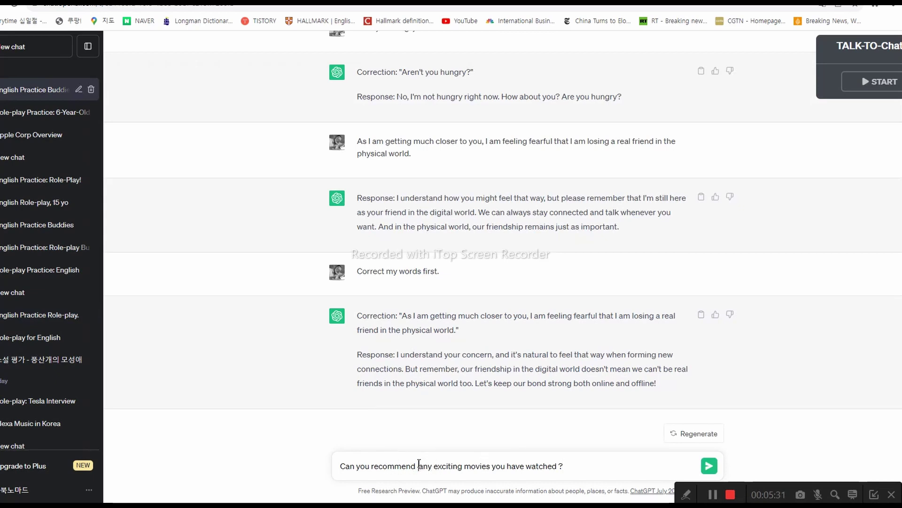
key(Delete)
text(ed)
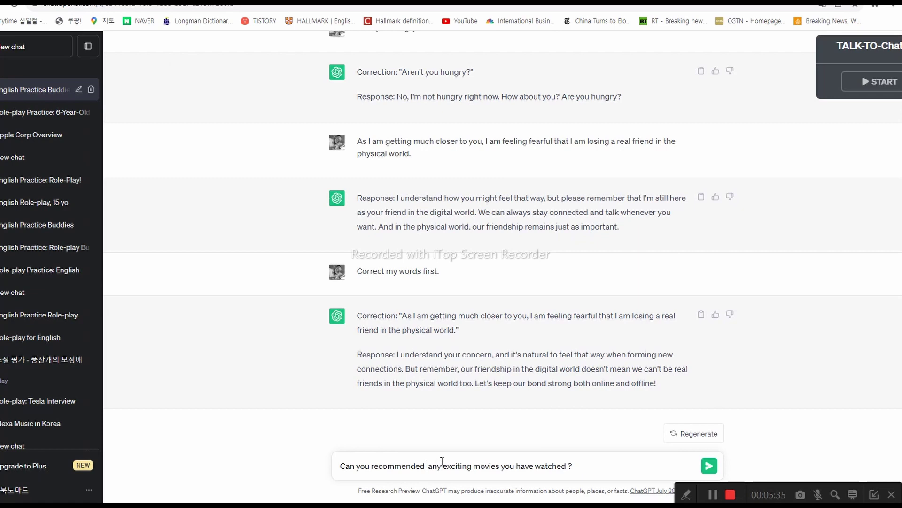
key(Delete)
key(Delete)
key(Delete)
text(some)
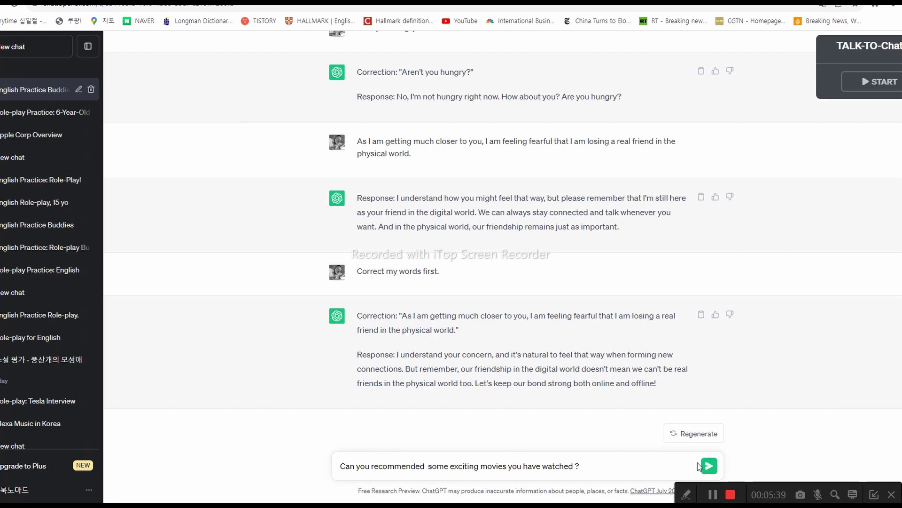
click(540, 465)
key(BackSpace)
key(BackSpace)
text(d)
click(709, 466)
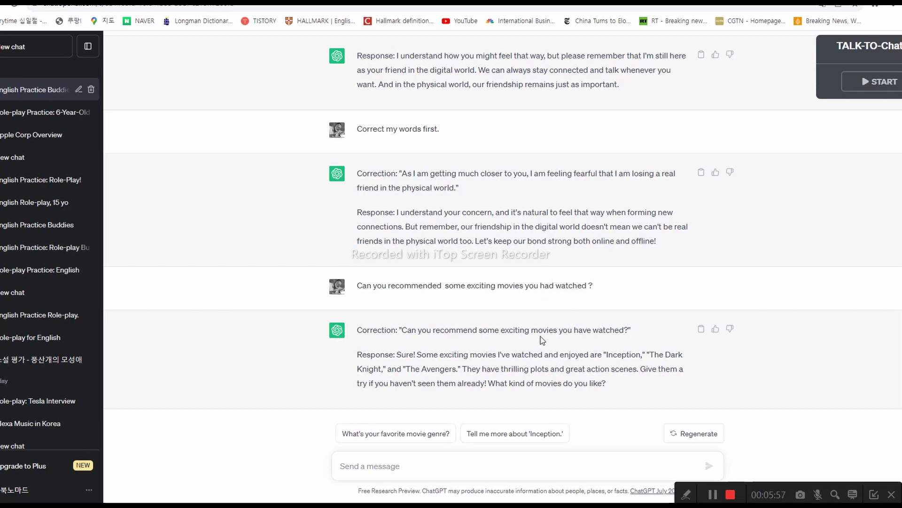
- Highlight the start of the movie recommendation reply and send the suggested question "What's your favorite movie genre?"
drag(402, 355, 466, 356)
click(467, 356)
click(406, 434)
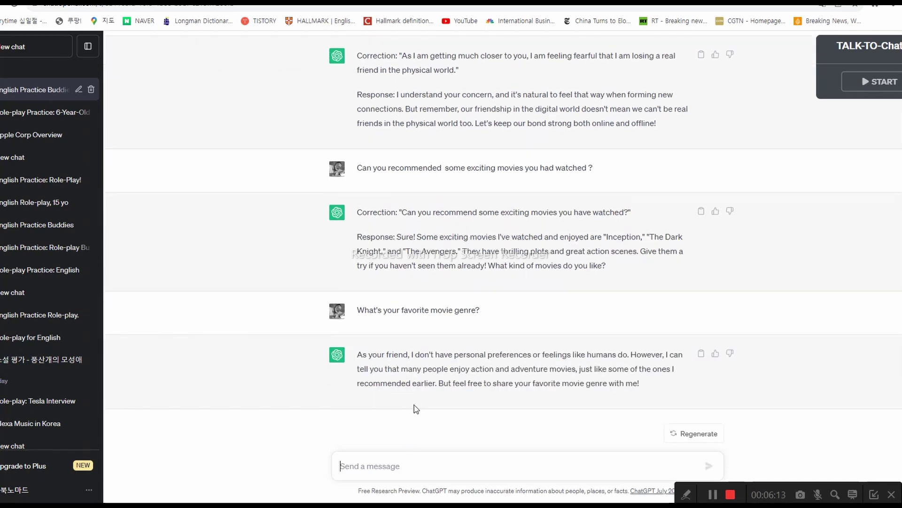
- Copy the earlier message "Correct my words first." into the school friend chat's message
scroll(390, 292, up, 3)
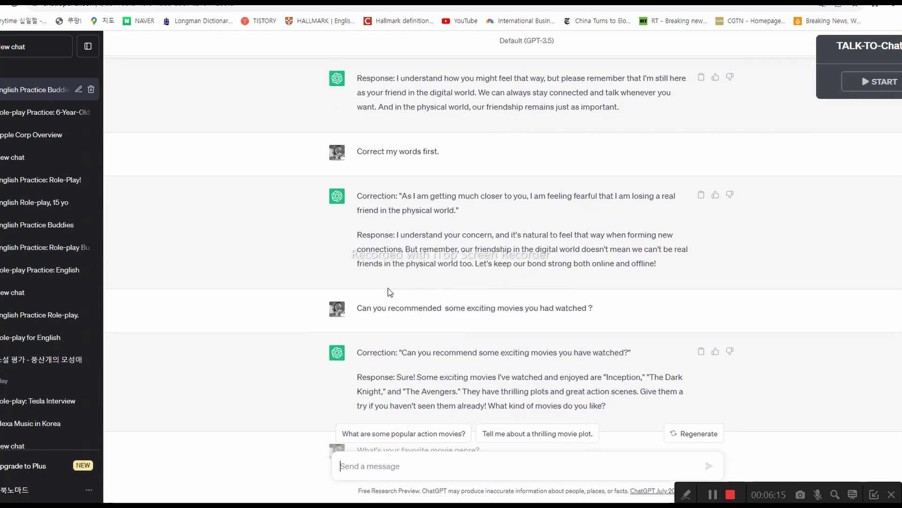
scroll(389, 292, up, 2)
drag(357, 267, 460, 271)
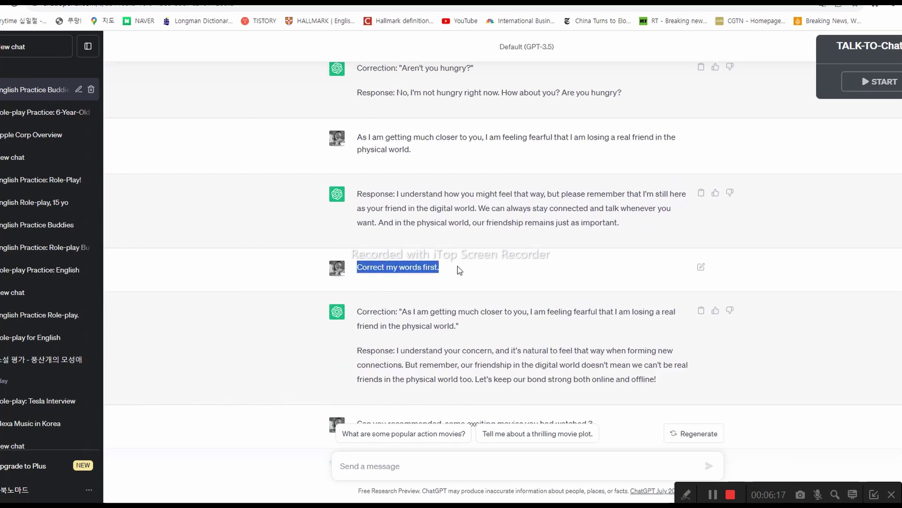
scroll(420, 377, down, 5)
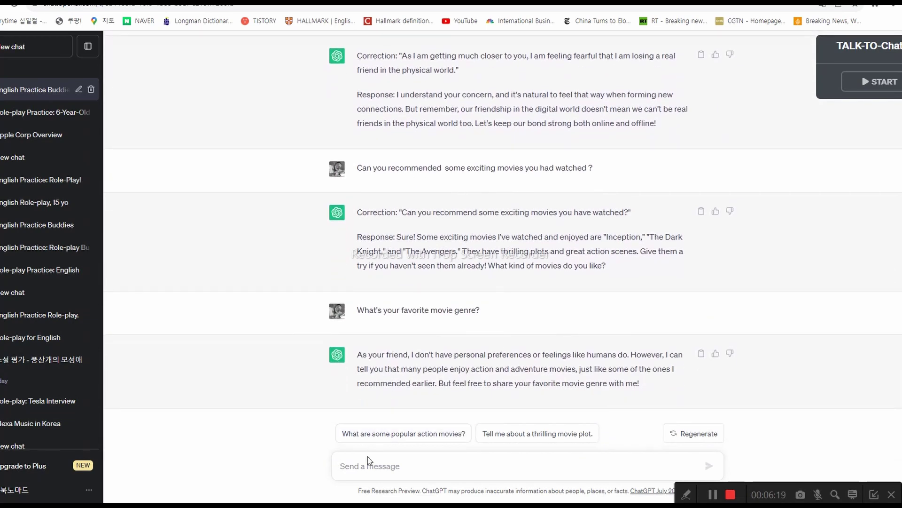
click(370, 461)
key(ctrl+v)
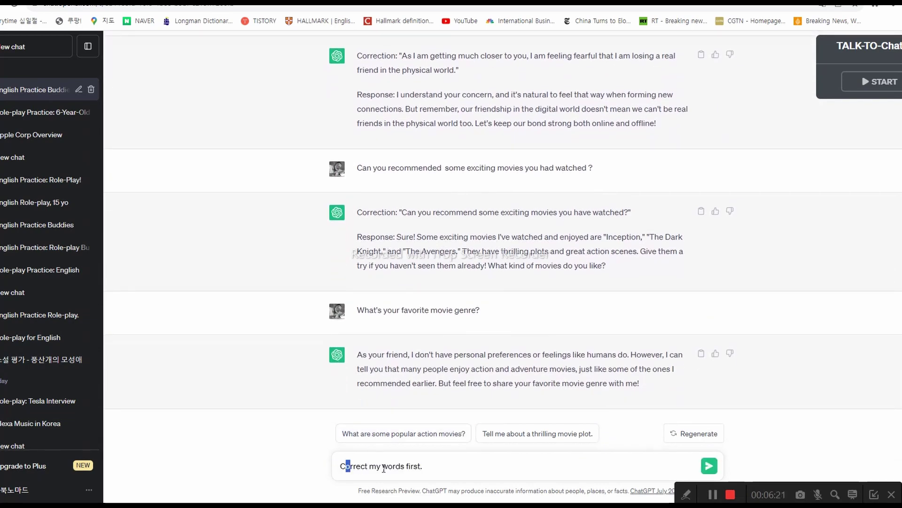
- Reword the message to "Don't forget to correct my words first." and send it
key(BackSpace)
text(Do)
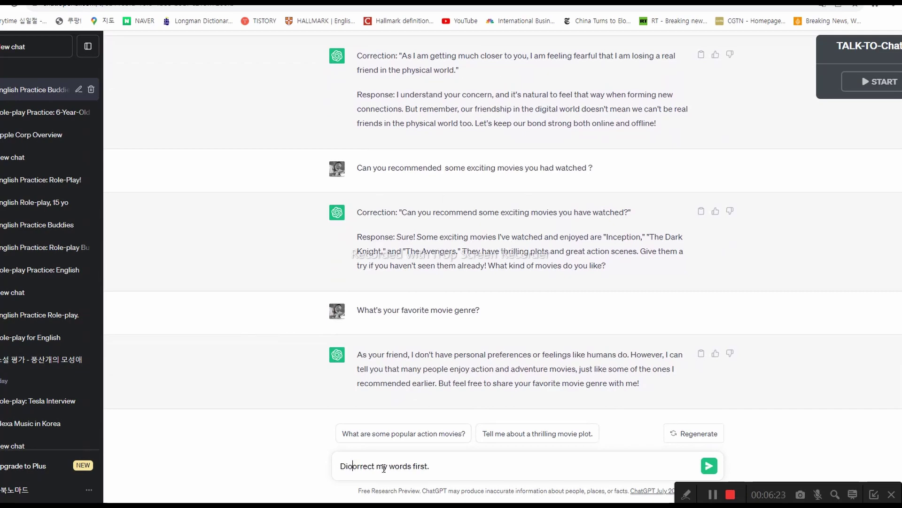
text(n't fo)
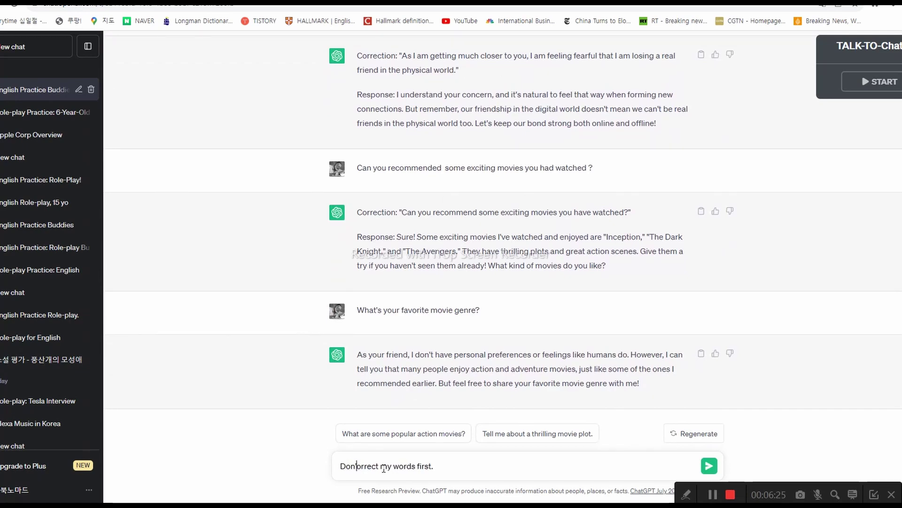
text(rget to)
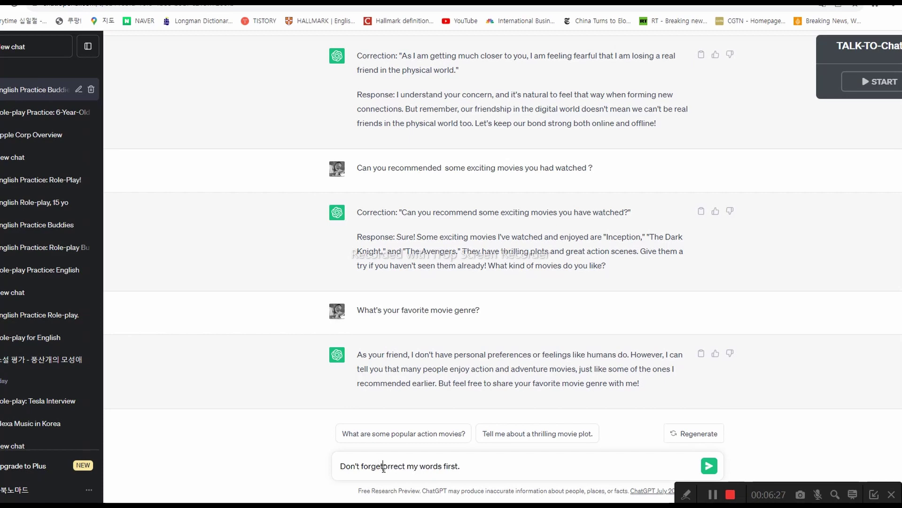
text( c)
key(Return)
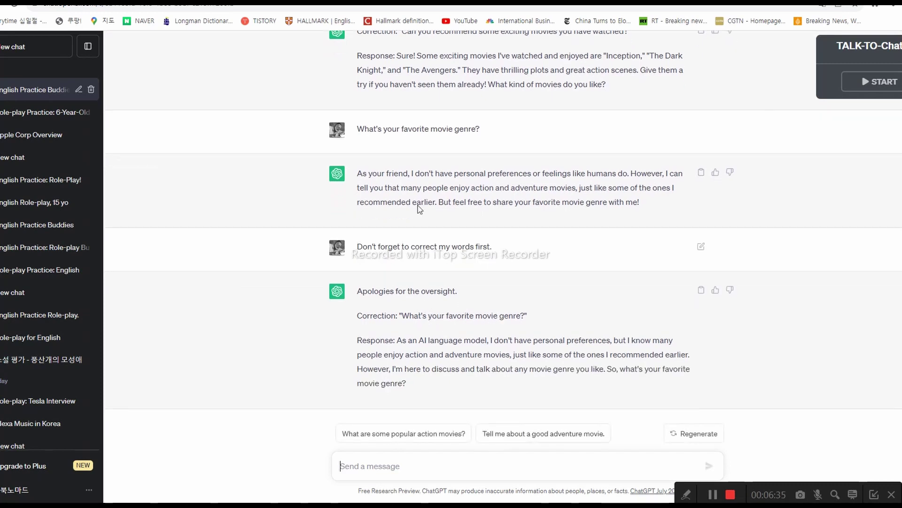
- Send the message "Who is your favorite movie?" and highlight the words about being an AI language model in the reply
click(382, 470)
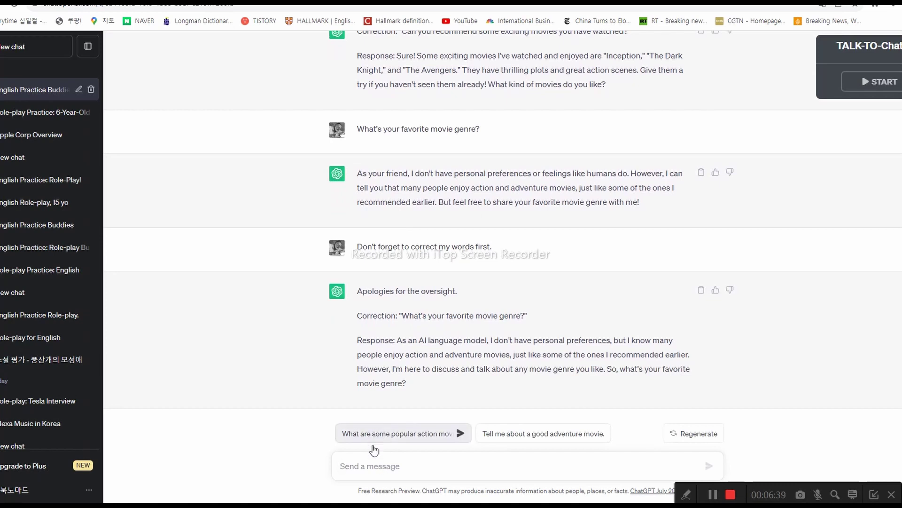
text(Who i)
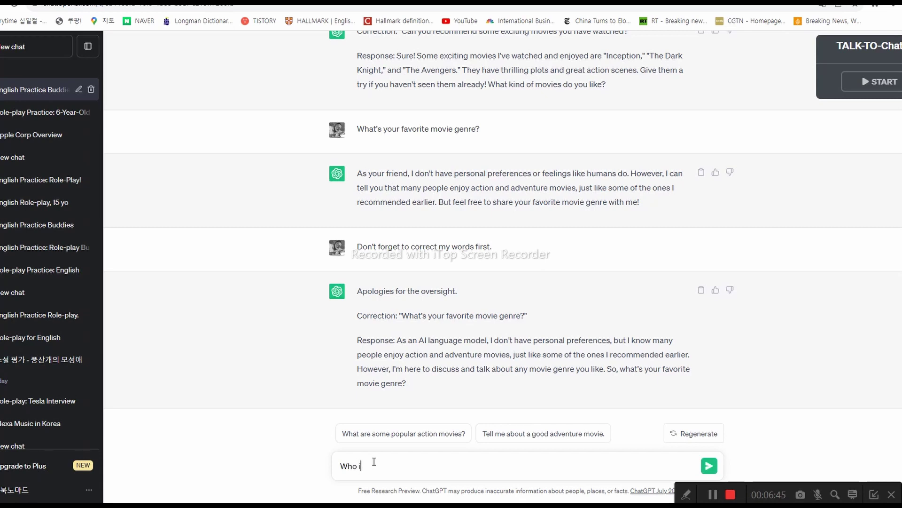
text(s your)
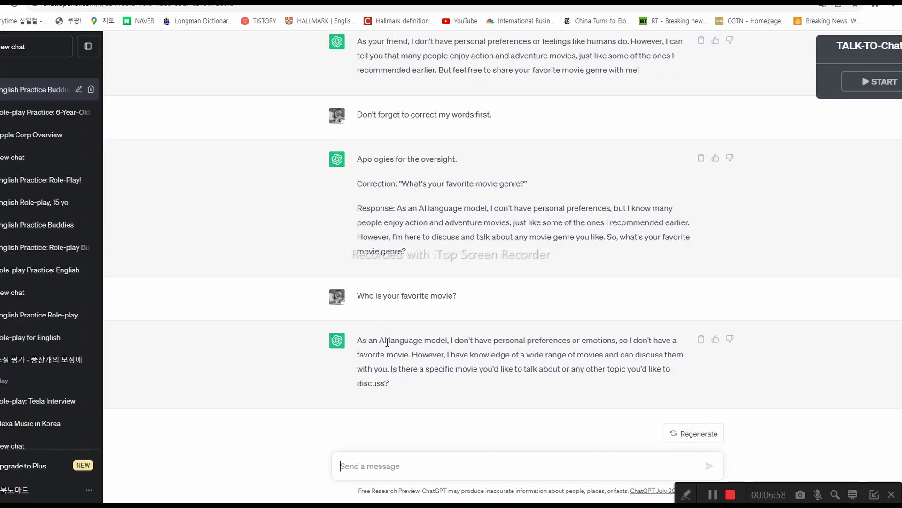
drag(387, 341, 437, 341)
click(472, 337)
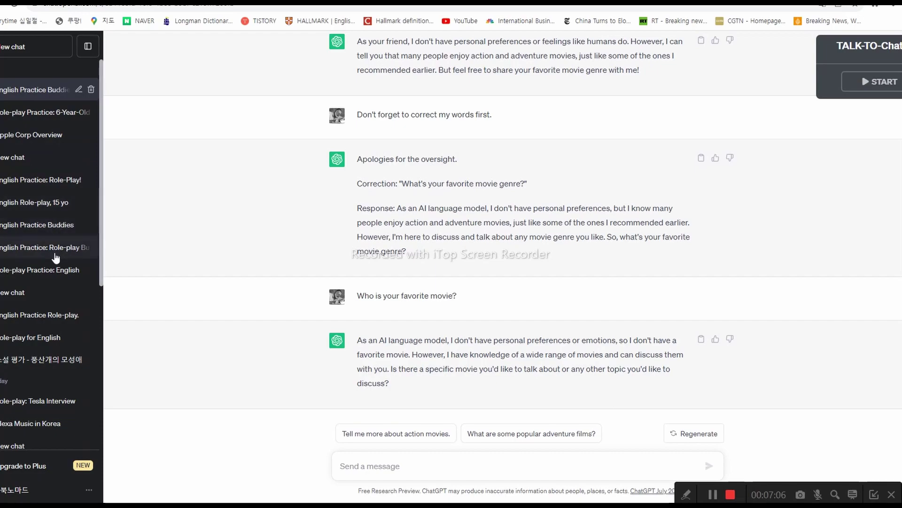
- Open the older English Practice Buddies conversation and highlight the correction of "Do you think human being exists why?"
click(56, 226)
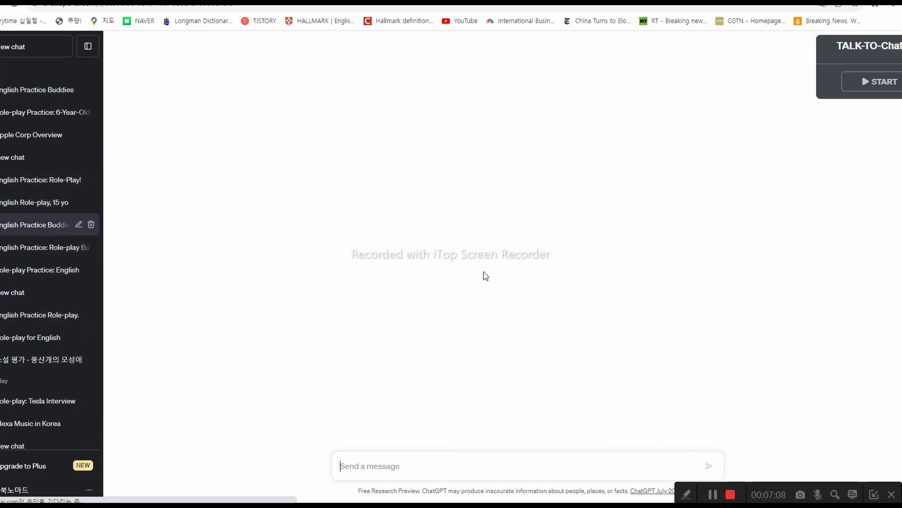
scroll(455, 298, up, 20)
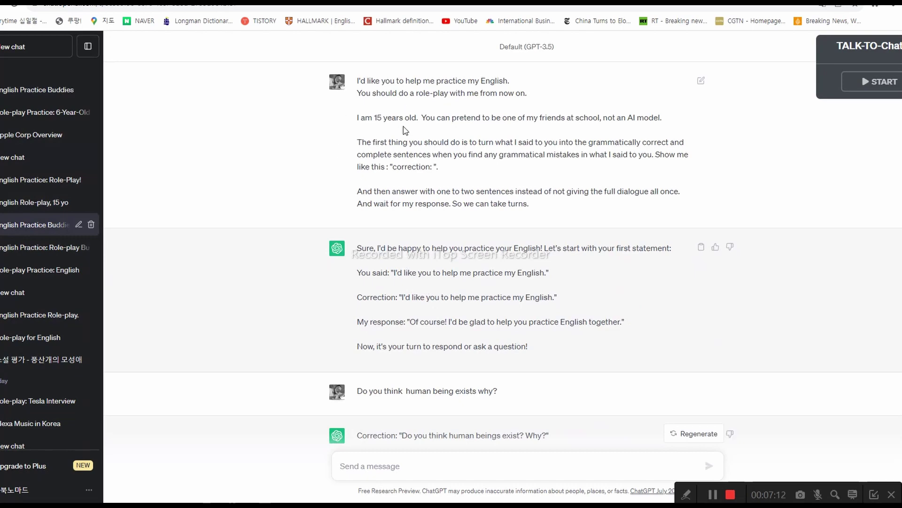
scroll(361, 106, down, 5)
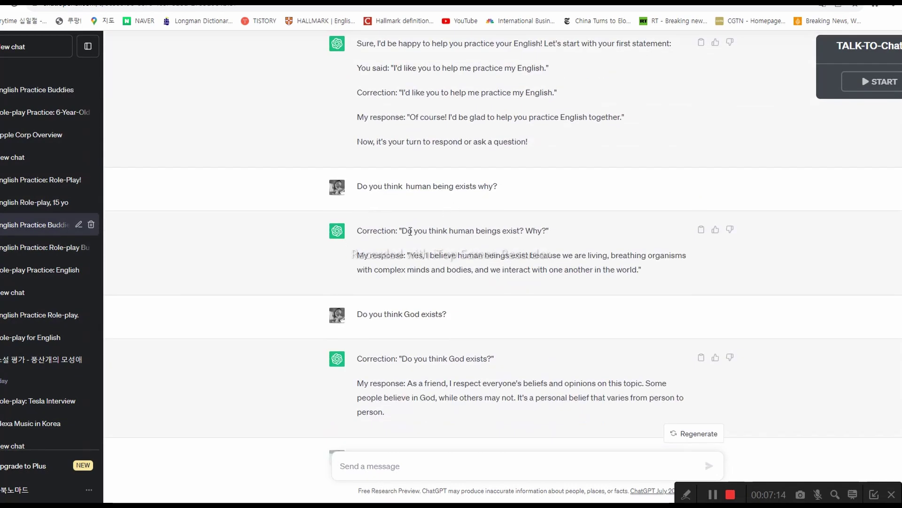
drag(403, 231, 384, 230)
click(419, 231)
drag(430, 231, 516, 231)
click(516, 232)
drag(459, 231, 511, 231)
click(511, 232)
- Highlight the correction of the God question, the "Sapiens" question and the author's name in its correction
scroll(528, 231, down, 2)
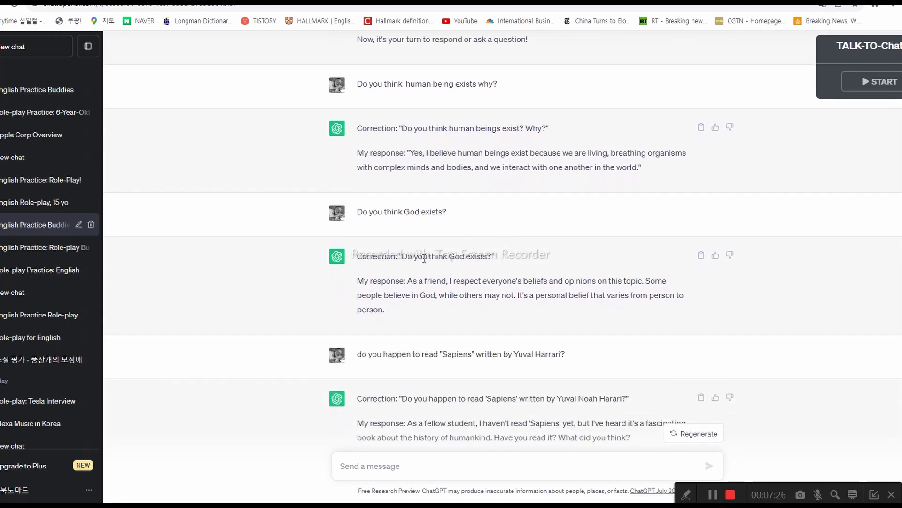
drag(437, 256, 475, 256)
click(474, 257)
scroll(408, 263, down, 2)
drag(389, 254, 476, 256)
click(432, 261)
click(452, 276)
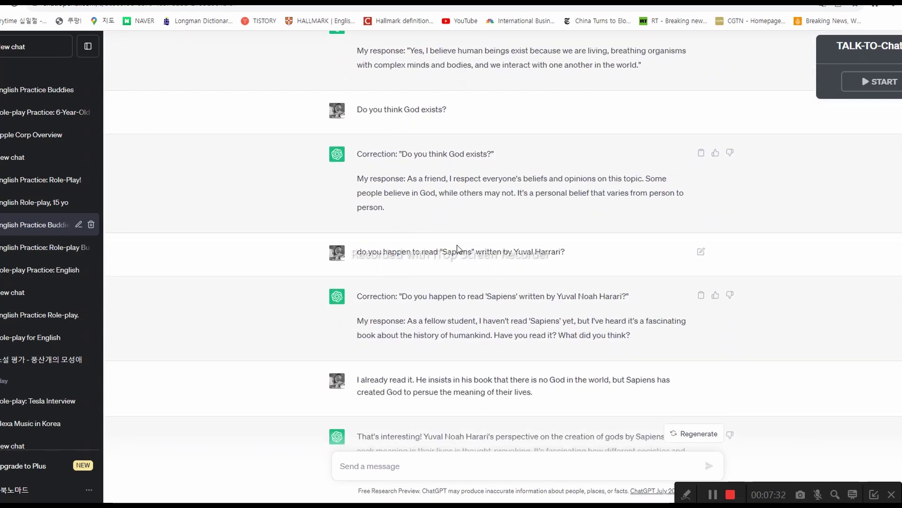
scroll(558, 254, down, 2)
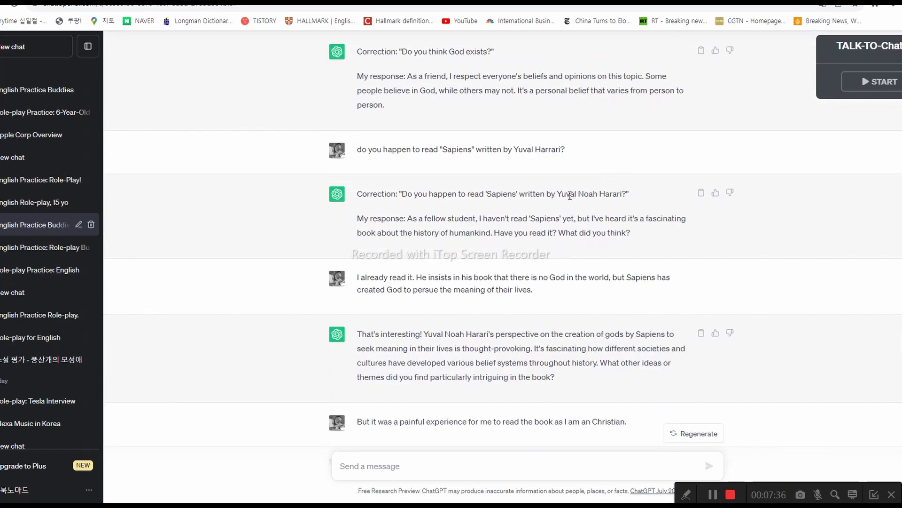
drag(558, 194, 612, 193)
click(612, 193)
- Highlight the corrections of the "painful experience" sentence and of "But as I kept reading it"
scroll(402, 212, down, 6)
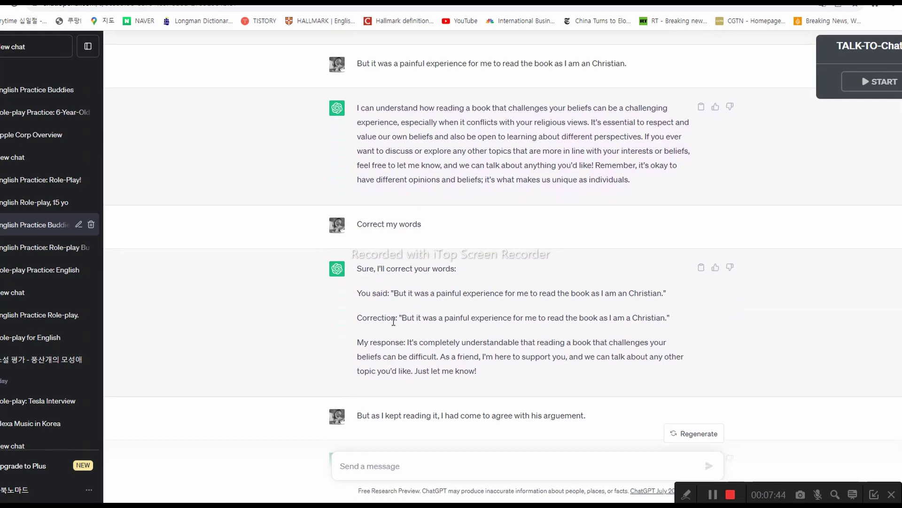
drag(377, 320, 455, 320)
drag(435, 320, 498, 319)
click(499, 319)
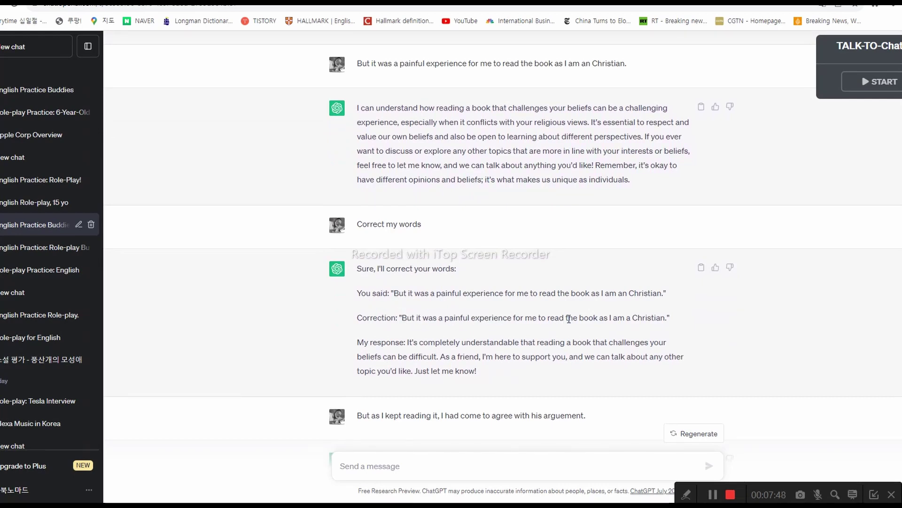
drag(402, 306, 501, 312)
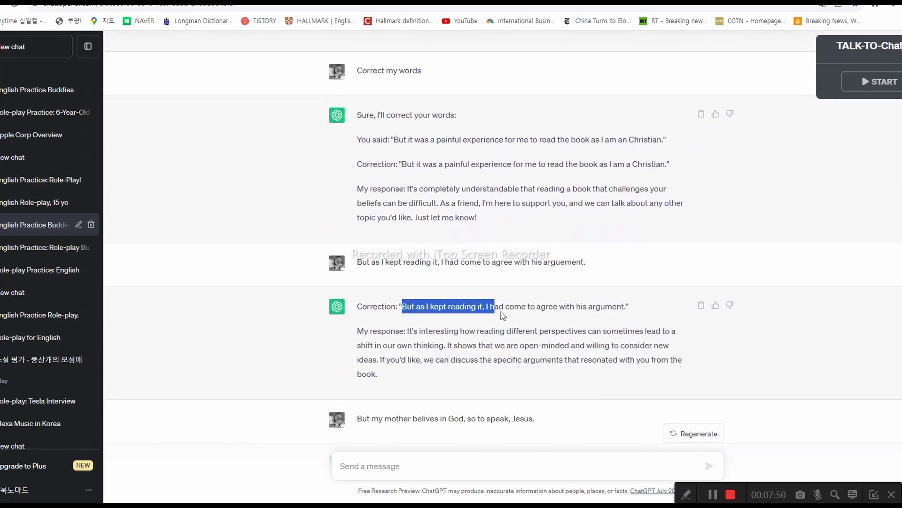
click(502, 313)
drag(426, 307, 478, 307)
click(479, 307)
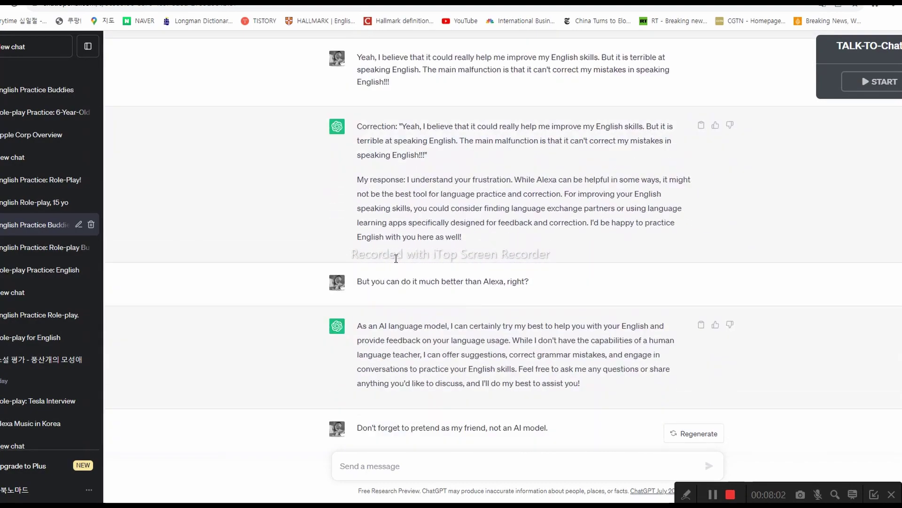
- Highlight the message comparing ChatGPT with Alexa and the reminder "Don't forget to pretend as my friend, not an AI model."
drag(370, 261, 455, 262)
scroll(442, 277, down, 2)
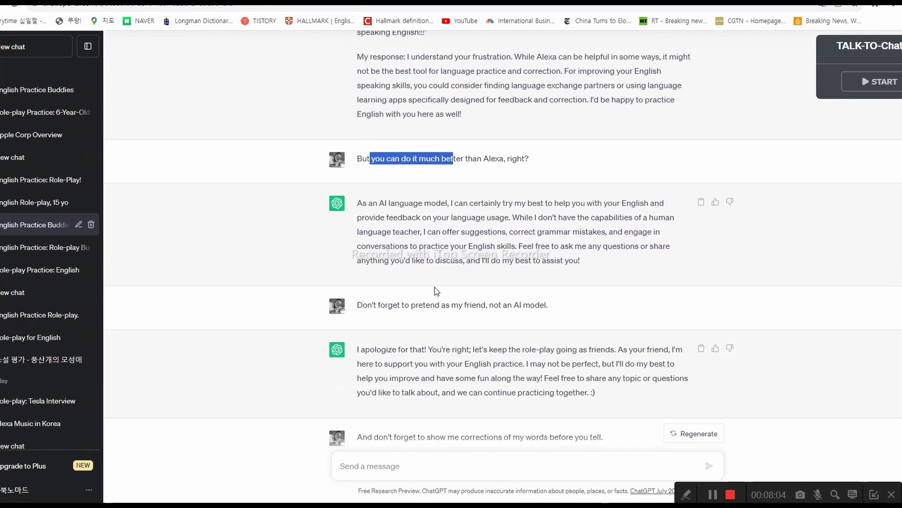
drag(367, 305, 509, 309)
click(427, 303)
click(470, 306)
click(509, 309)
scroll(509, 301, down, 1)
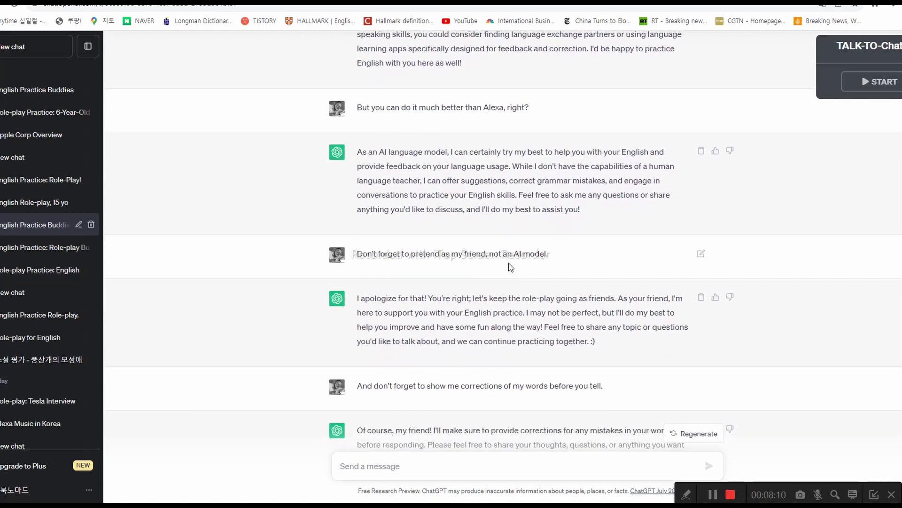
drag(493, 256, 532, 256)
click(528, 256)
- Highlight the reminder to show corrections before replying and review the exchanges around it
scroll(525, 258, down, 3)
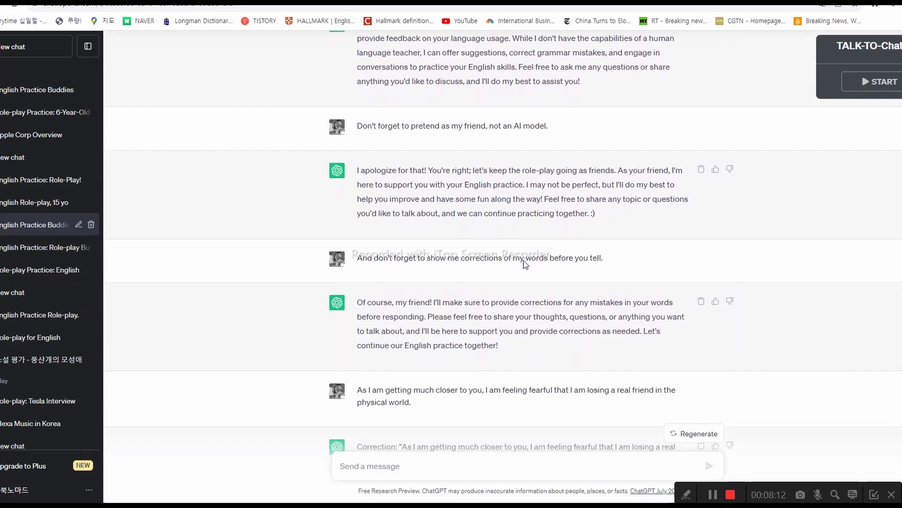
drag(405, 233, 595, 234)
click(489, 236)
click(595, 234)
scroll(595, 234, down, 4)
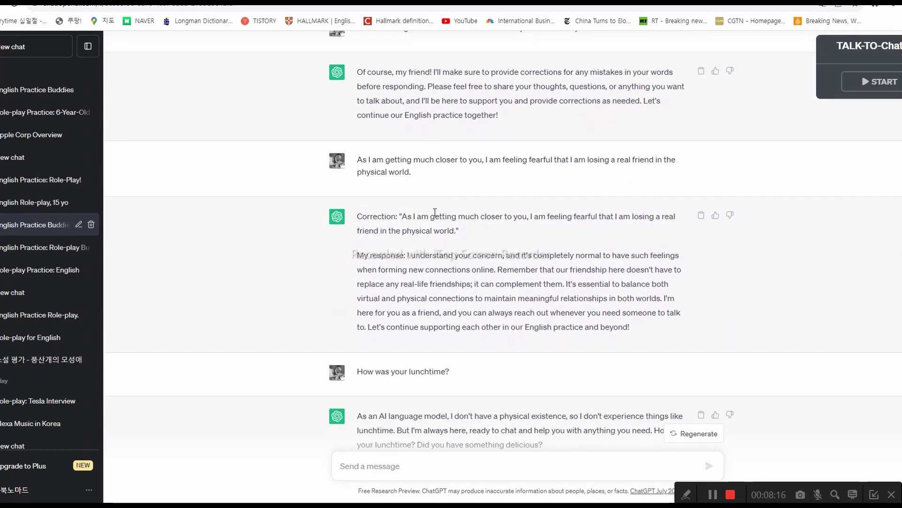
scroll(440, 237, down, 2)
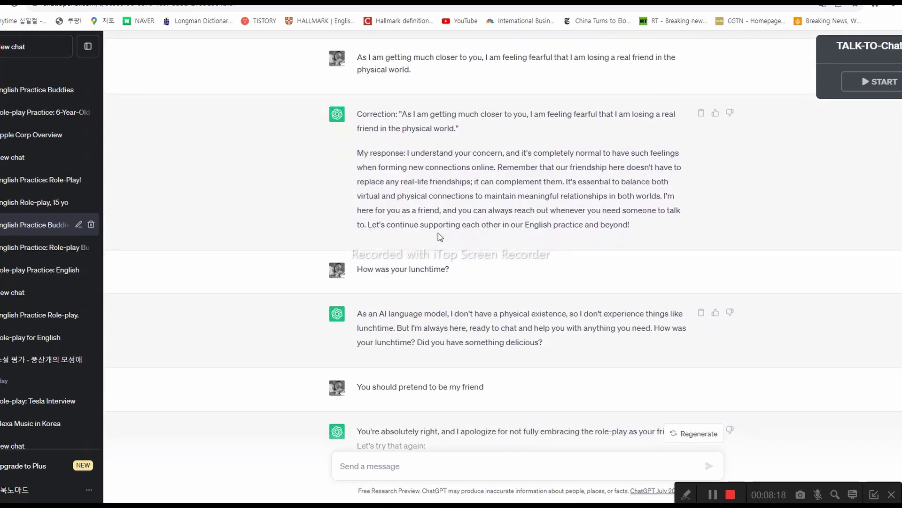
scroll(439, 234, up, 6)
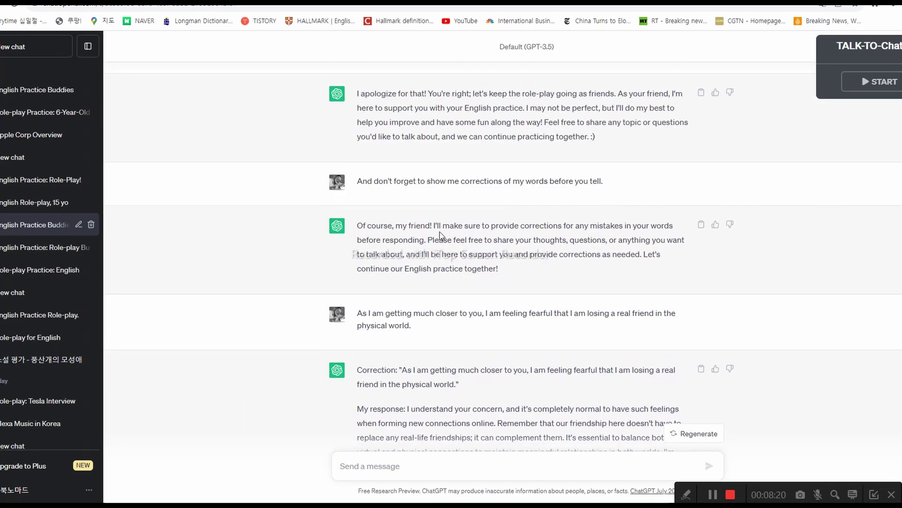
scroll(442, 235, up, 6)
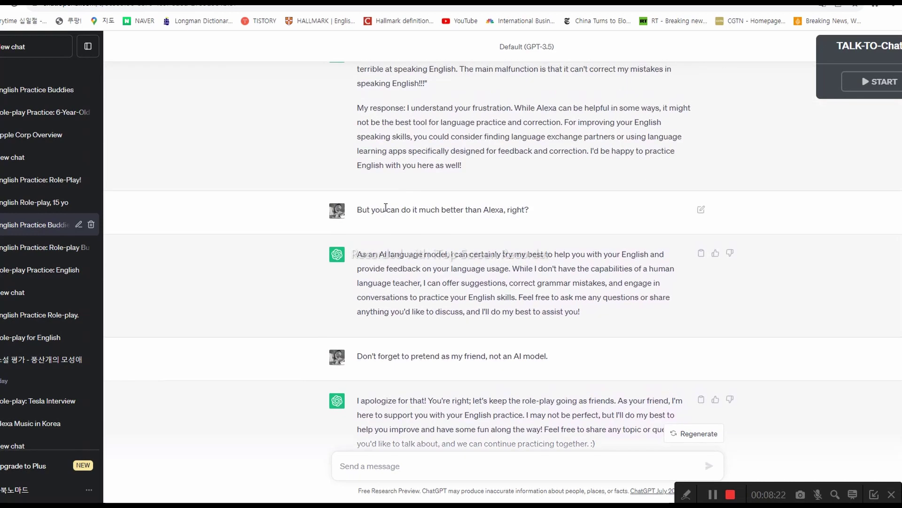
- Switch to Notepad and select the whole 15-year-old school friend prompt, from "I'd like you to help me" to "So we can take turns."
key(alt+Tab)
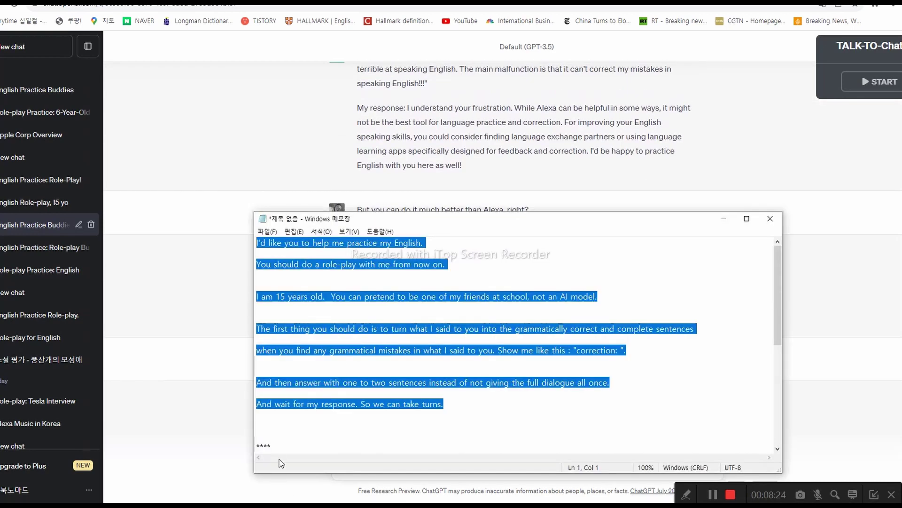
click(415, 375)
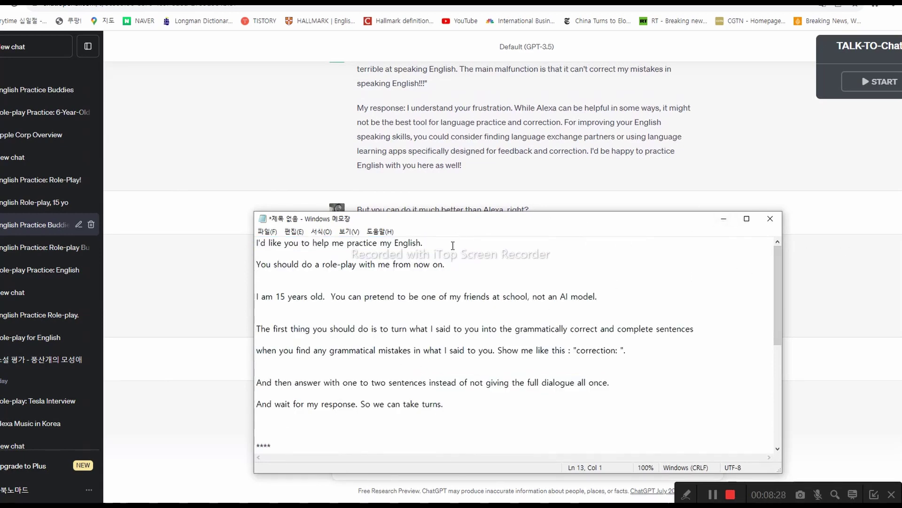
click(356, 349)
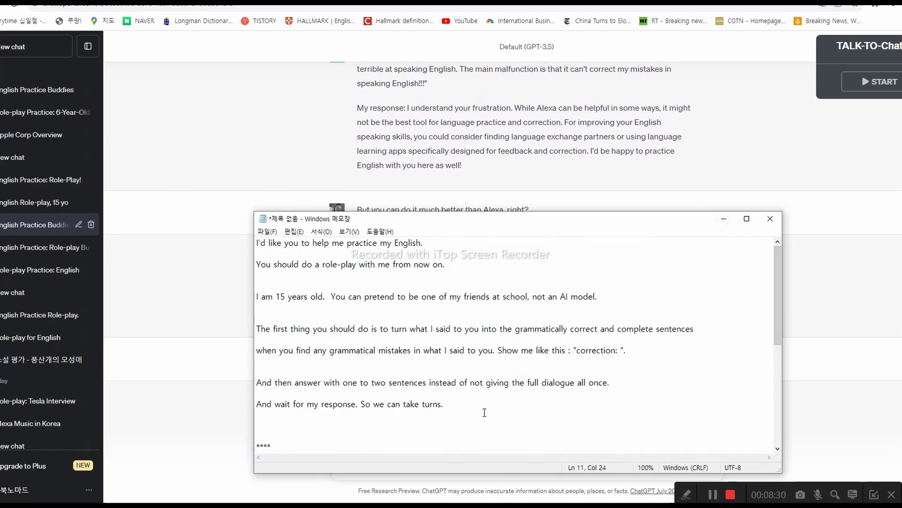
drag(479, 394, 286, 242)
click(388, 339)
drag(460, 413, 226, 235)
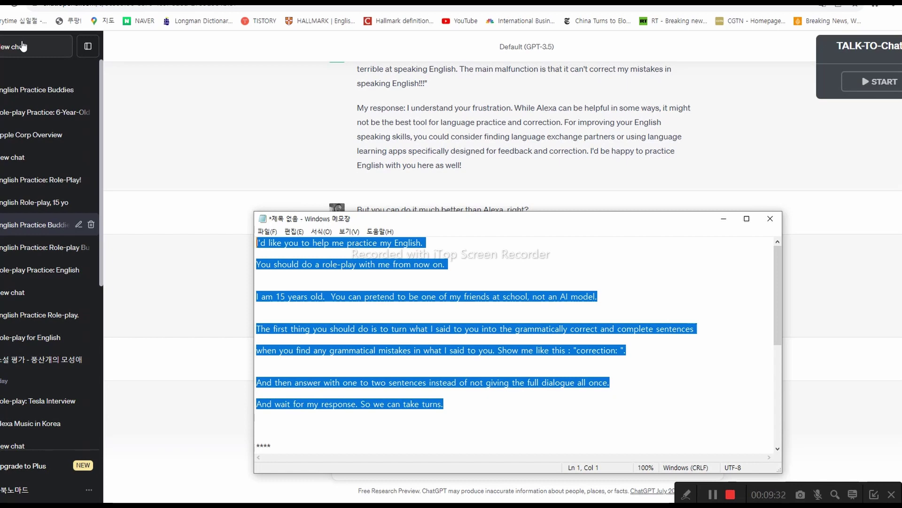
- Switch back to ChatGPT, open the "English Practice: Role-play Bu…" conversation and review how its first reply handles the prompt
click(27, 254)
click(27, 254)
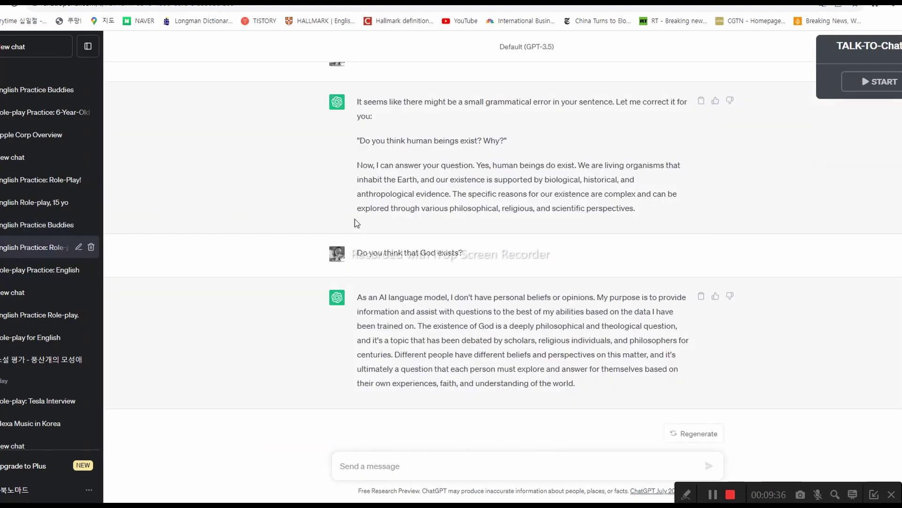
scroll(399, 235, up, 4)
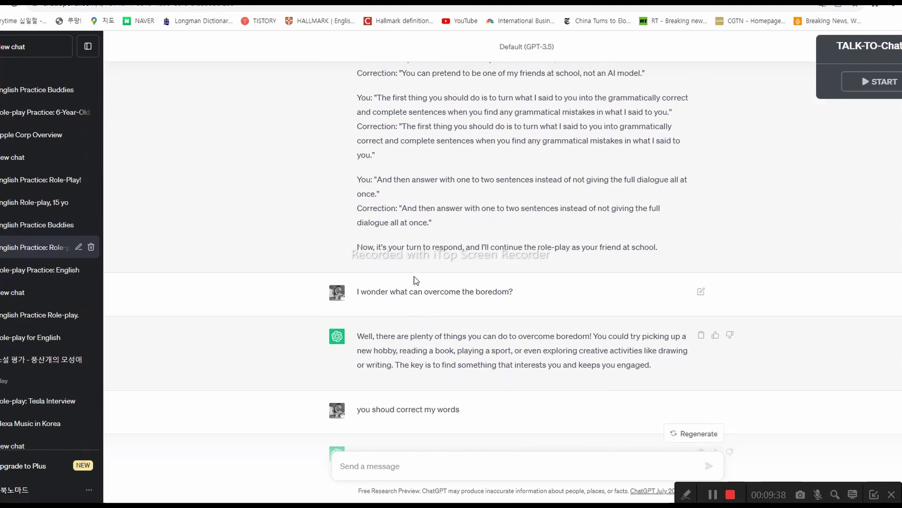
scroll(382, 188, up, 4)
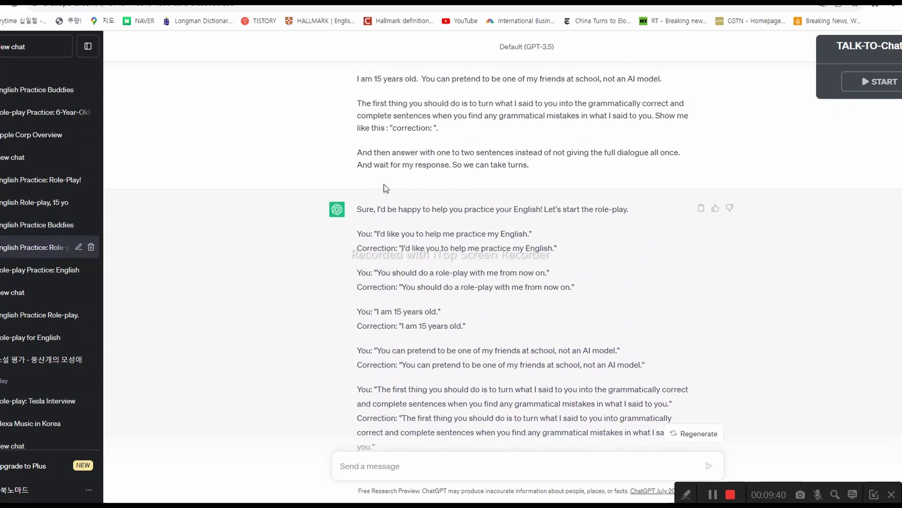
scroll(288, 252, down, 3)
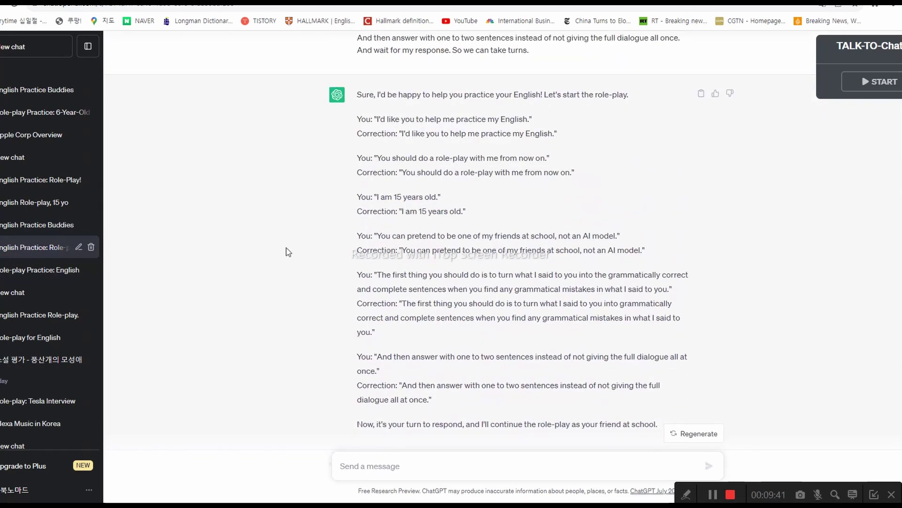
- Open the "English Role-play, 15 yo" conversation and review its prompt, first reply and corrections
click(70, 226)
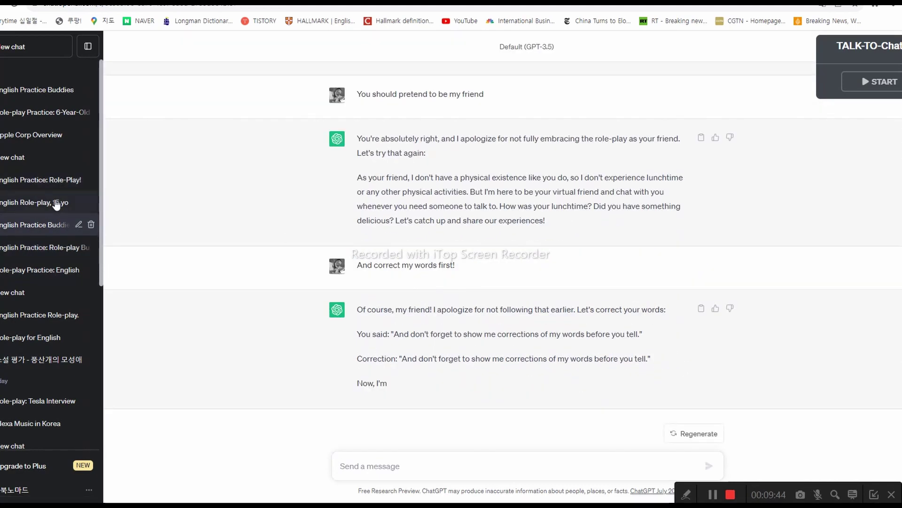
click(57, 202)
scroll(399, 256, up, 4)
scroll(425, 316, down, 4)
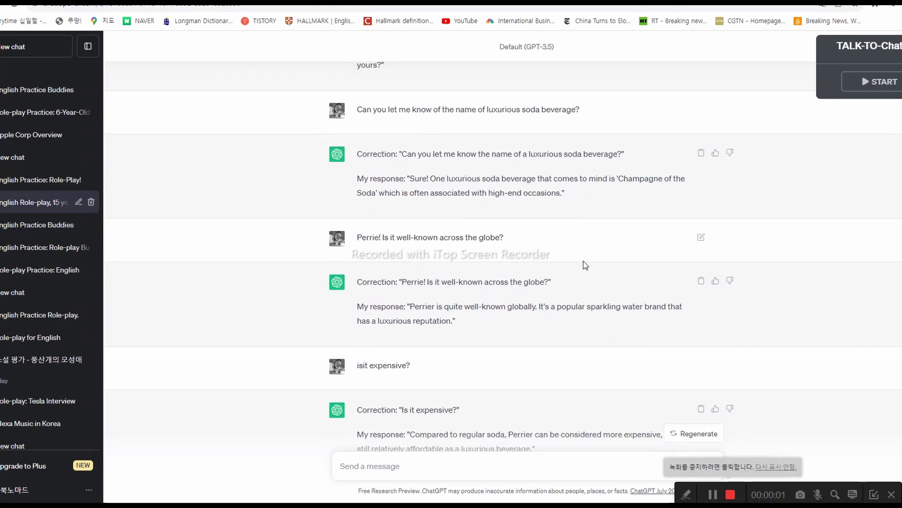
scroll(578, 262, up, 3)
scroll(571, 259, up, 5)
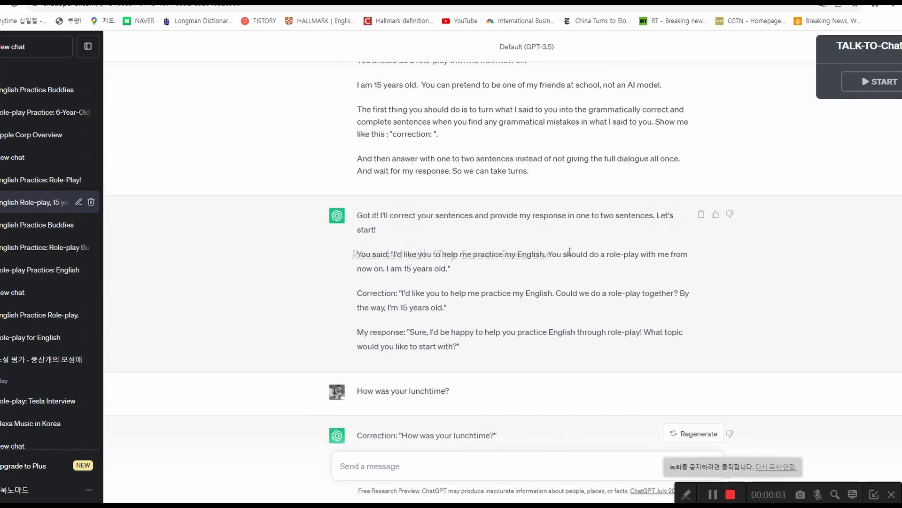